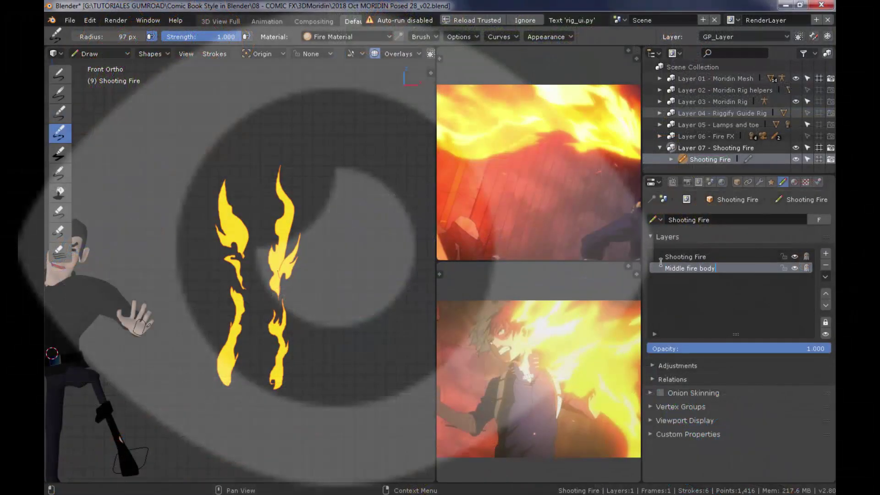
left_click_drag(236, 383, 279, 233)
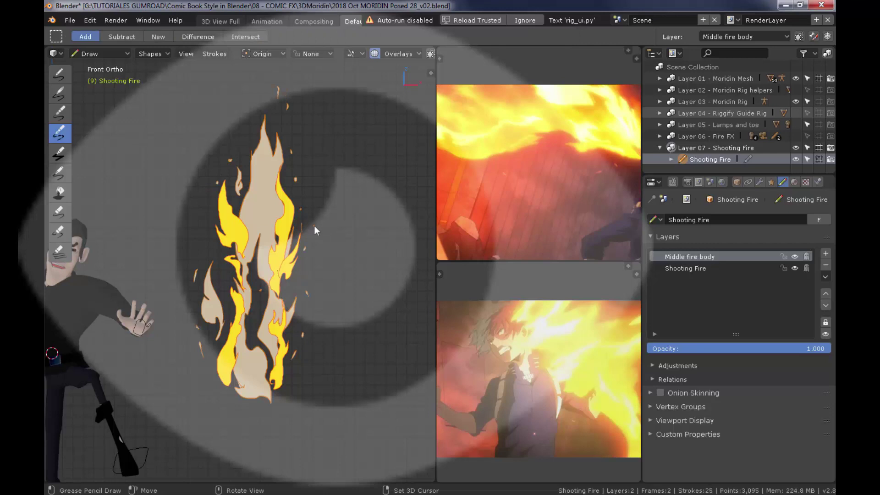
middle_click_drag(315, 226, 280, 231)
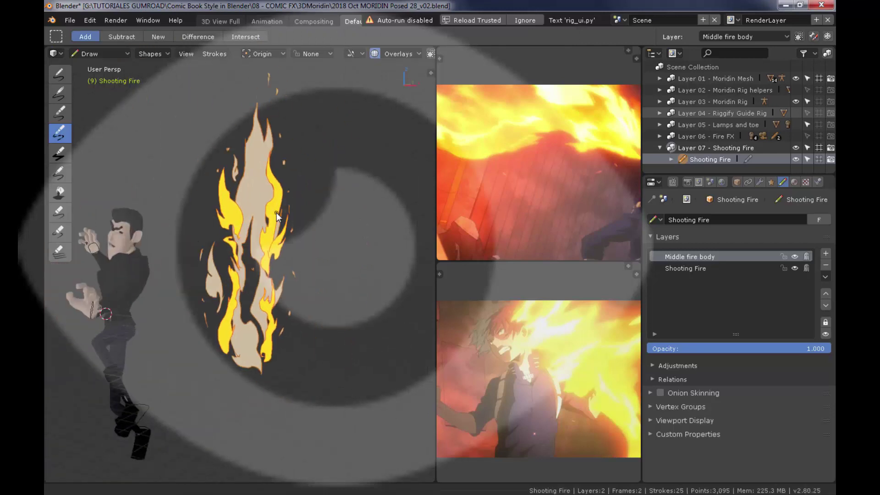
double_click(762, 260)
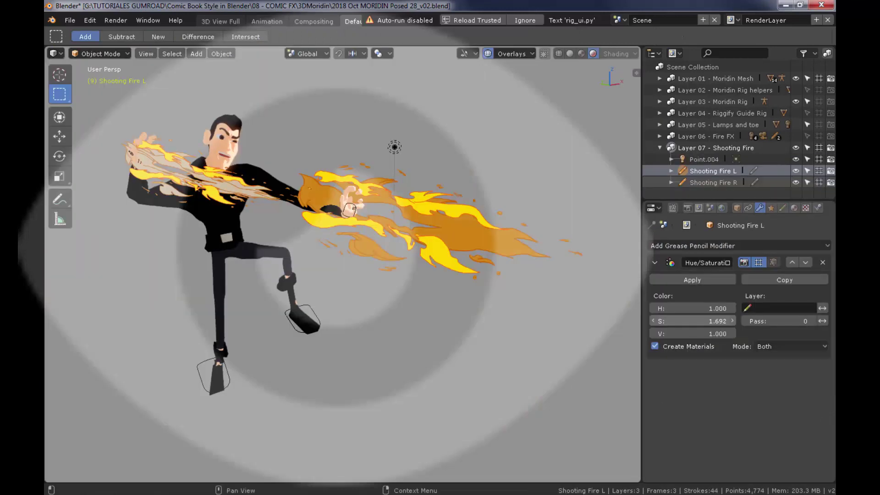
Step: Add an Opacity modifier to the Shooting Fire L grease pencil object
left_click(738, 246)
left_click(777, 286)
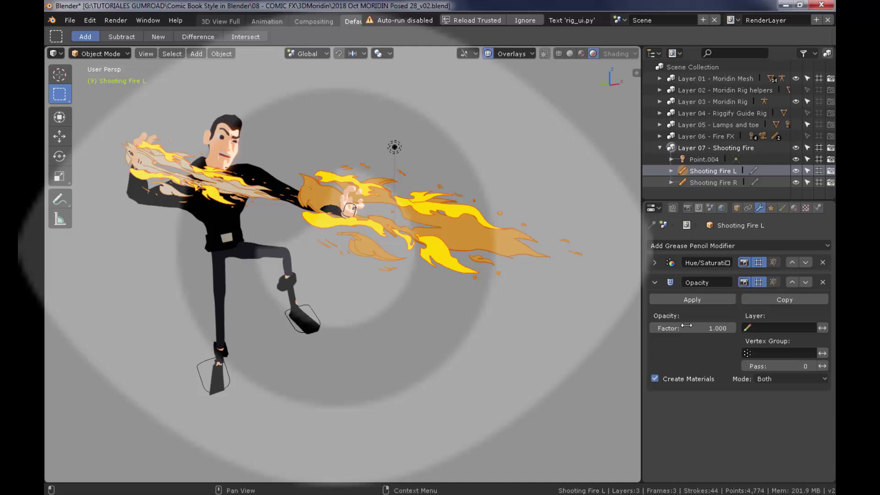
Step: Add a vertical Wave Distortion effect to Shooting Fire L with amplitude 8.6, period 27.5 and phase about 2.7
left_click(771, 207)
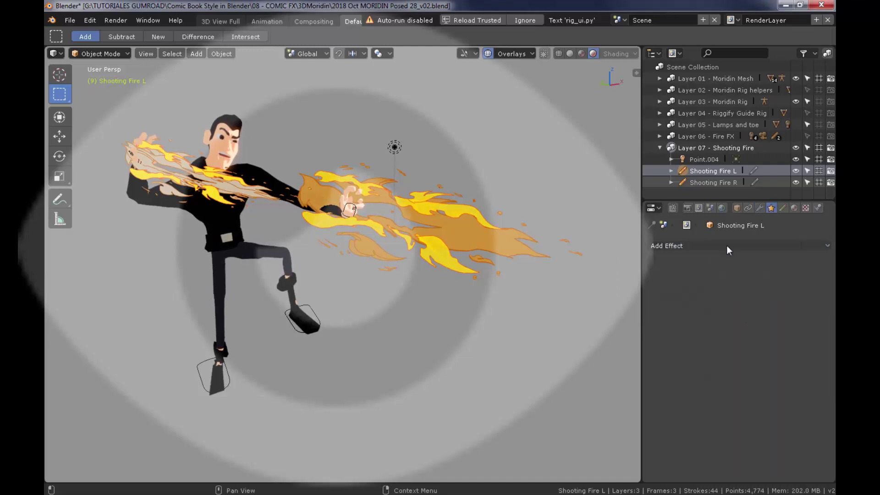
left_click(738, 245)
left_click(752, 361)
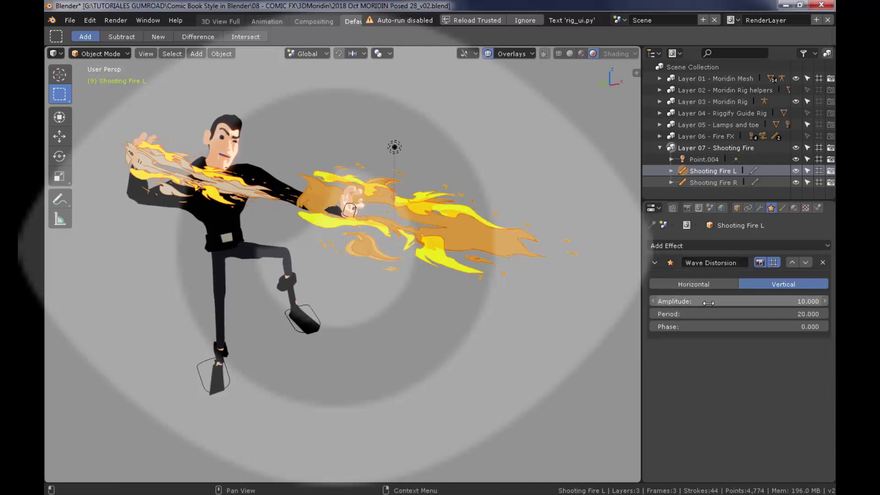
mouse_move(704, 302)
left_mouse_down()
mouse_move(685, 302)
mouse_move(698, 302)
left_mouse_up()
left_click_drag(701, 315, 735, 314)
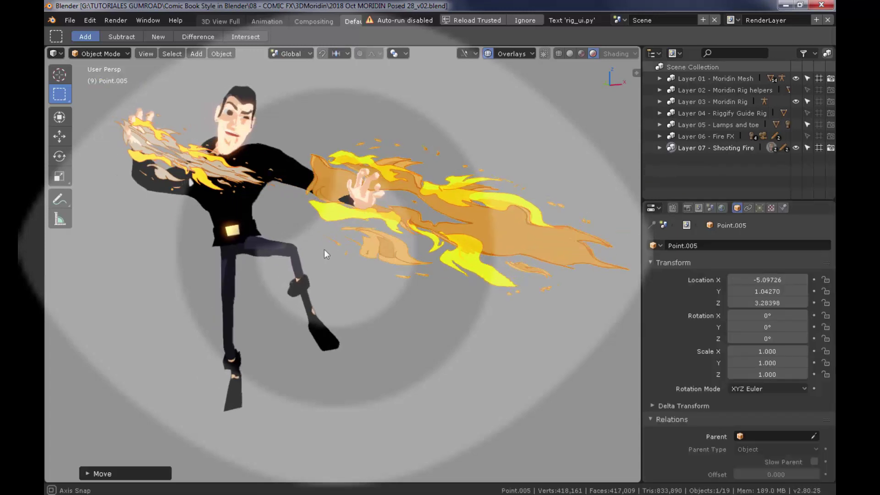
mouse_move(324, 249)
middle_mouse_down()
mouse_move(199, 241)
mouse_move(365, 244)
mouse_move(419, 262)
mouse_move(272, 257)
mouse_move(321, 255)
middle_mouse_up()
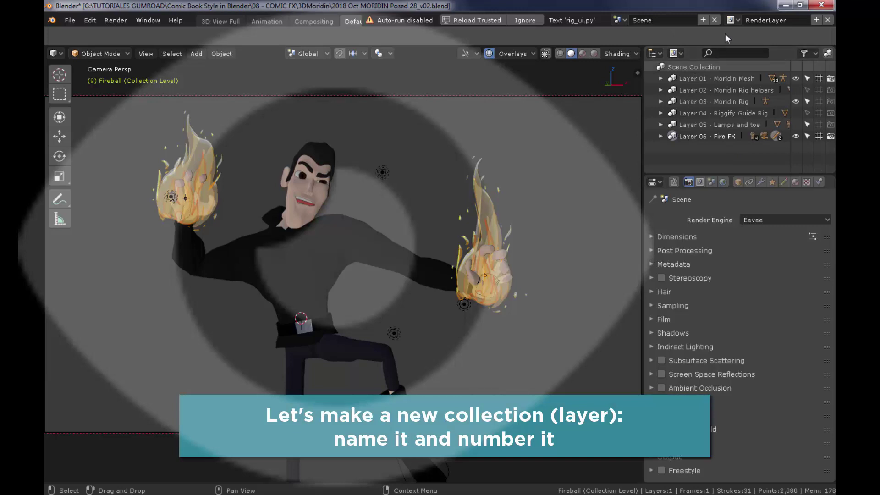
Step: Create a new collection in the scene and name it "Layer 07 - Shooting Fire from Hand"
right_click(679, 67)
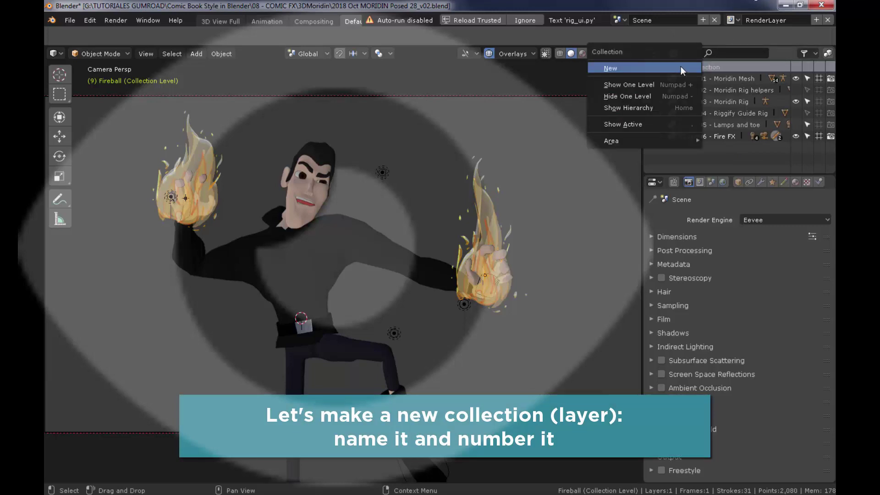
left_click(681, 68)
double_click(690, 148)
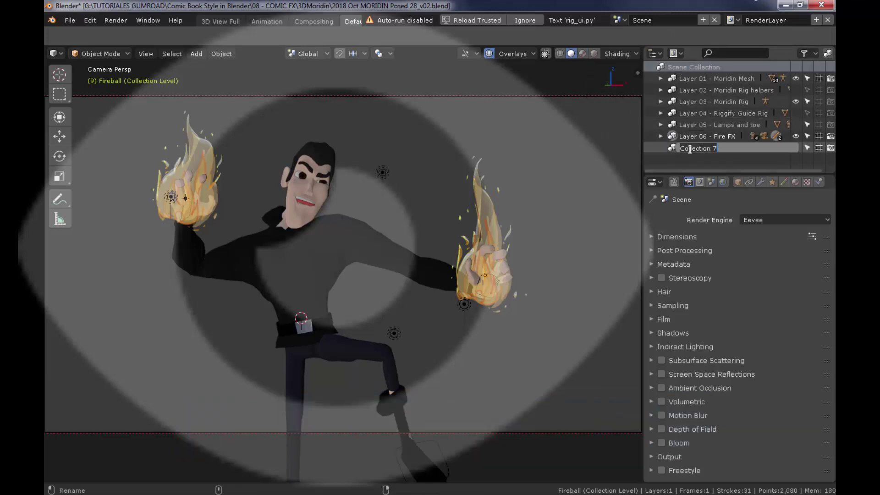
type("Layer 07 -")
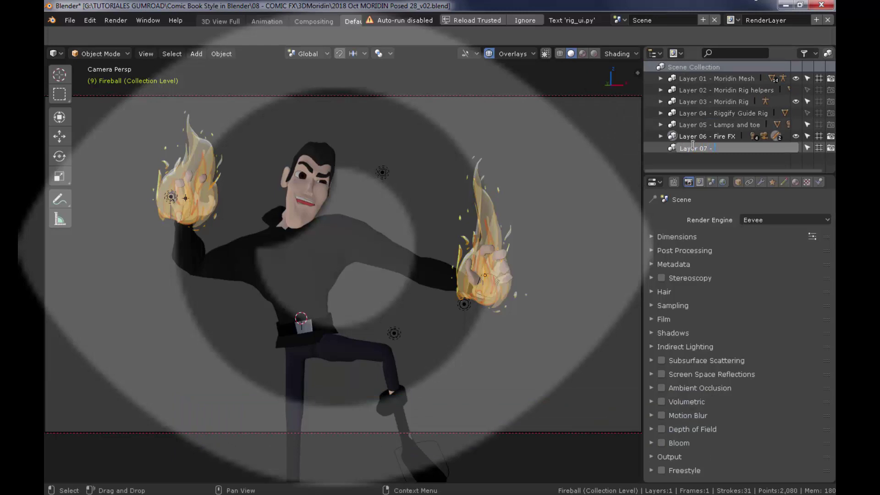
type(" Shooting")
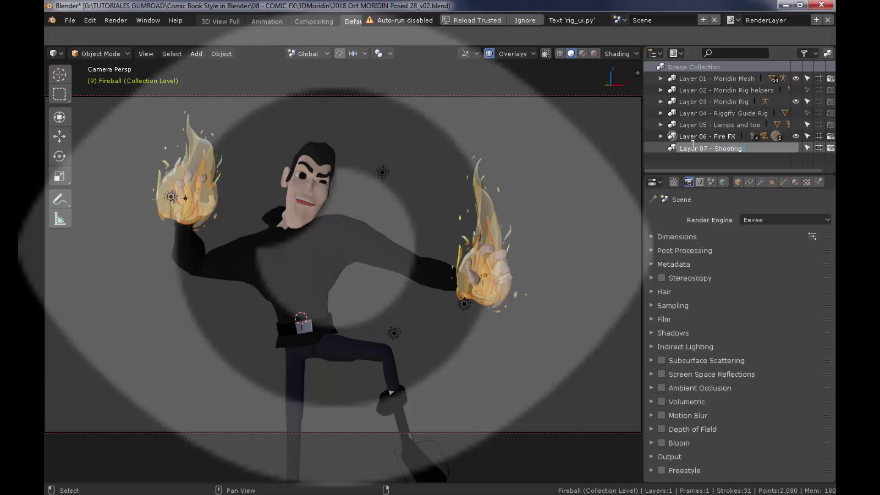
type(" Fire from Hand")
key("Return")
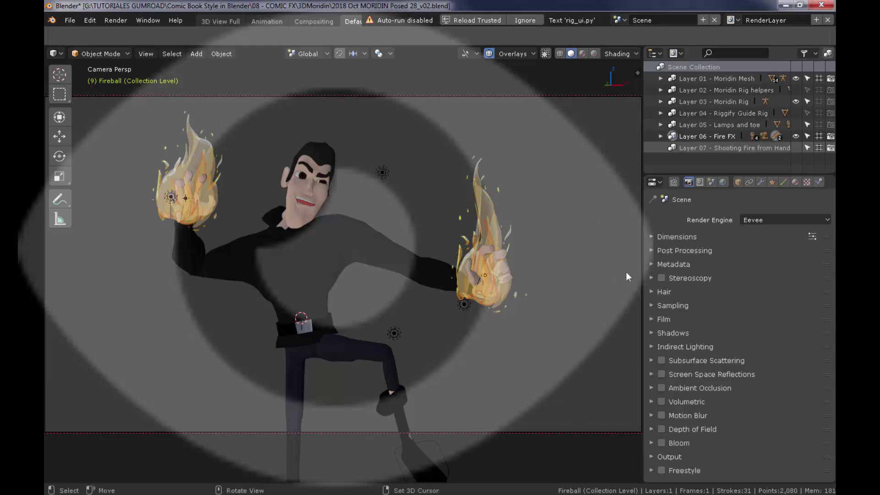
Step: Hide the Layer 06 - Fire FX collection and view the character from the front
left_click(795, 136)
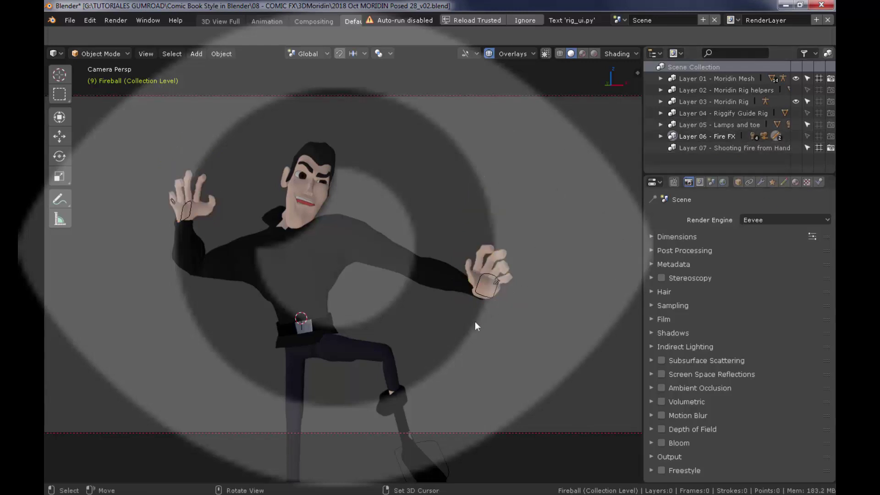
middle_click_drag(498, 319, 505, 314)
key("KP_1")
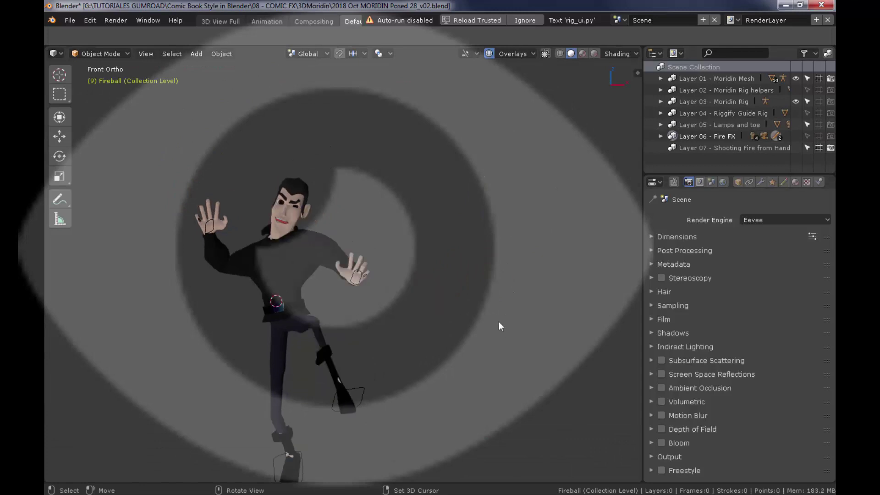
Step: Set the 3D viewport background to a custom light grey colour
left_click(508, 54)
left_click(617, 54)
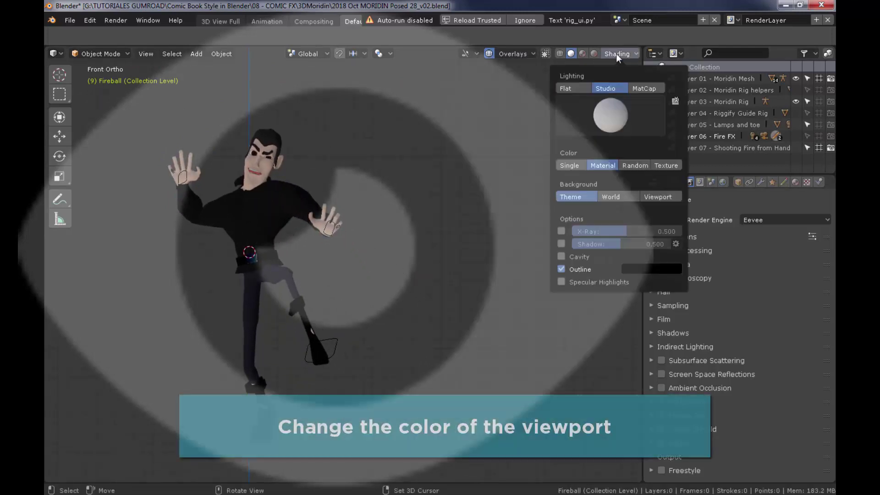
left_click(667, 196)
left_click(652, 209)
left_click_drag(655, 118, 655, 90)
left_click(526, 53)
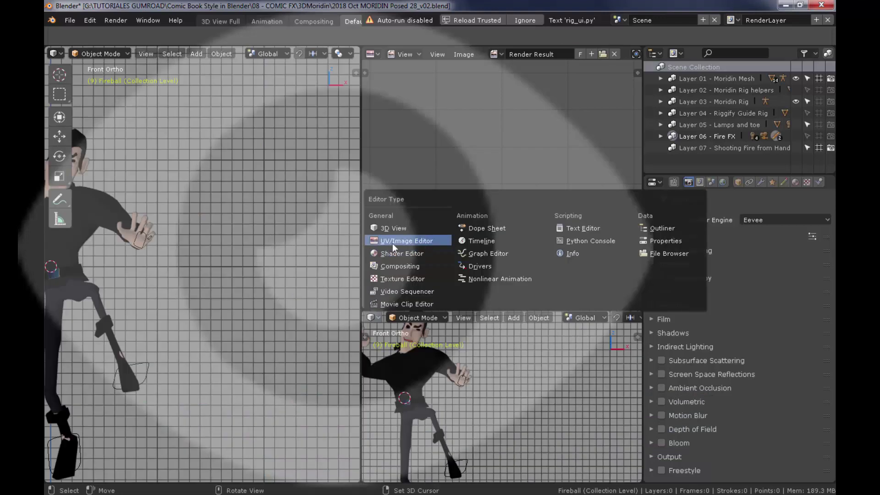
Step: Divide the 3D viewport to make room for two stacked image editors and hide both editors' headers
left_click(393, 244)
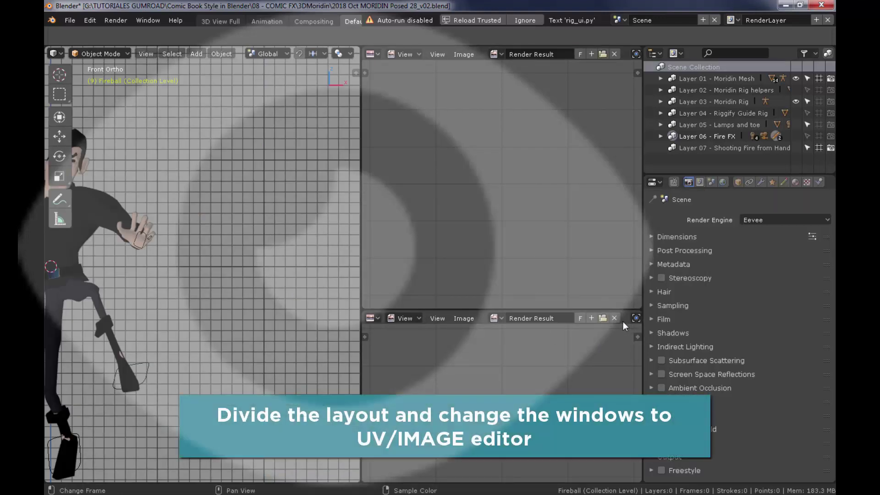
scroll(623, 321, "down", 5)
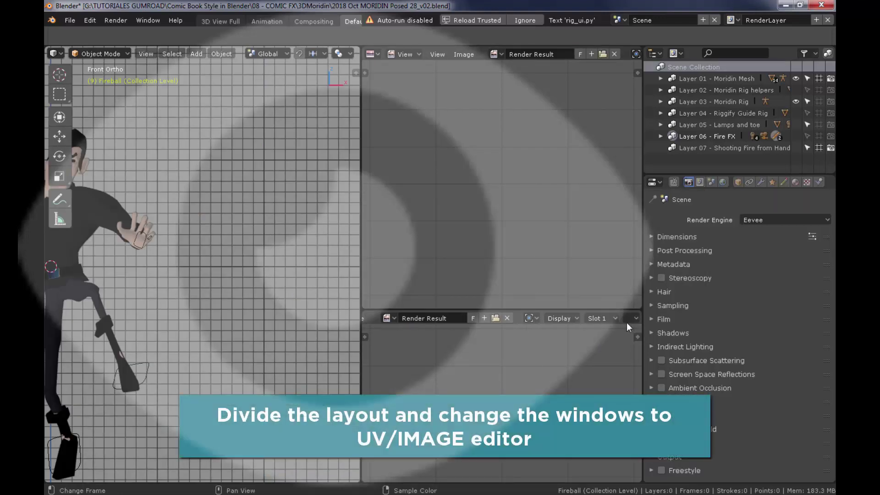
right_click(516, 317)
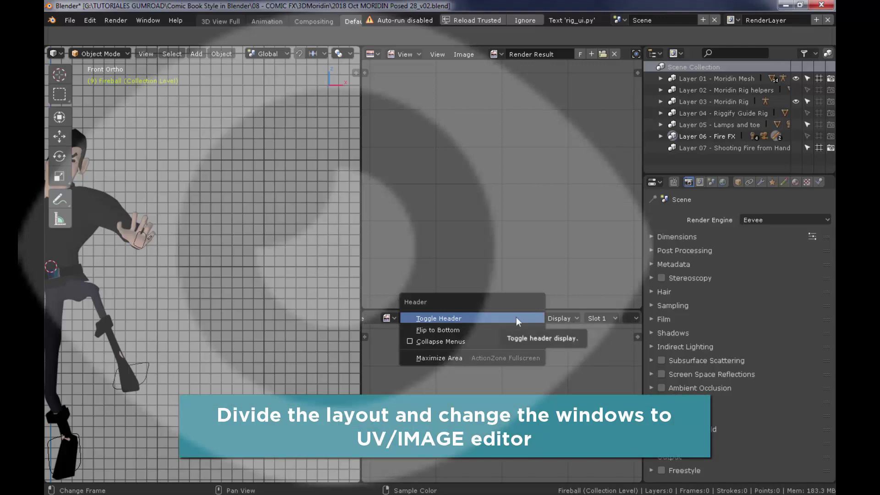
left_click(516, 317)
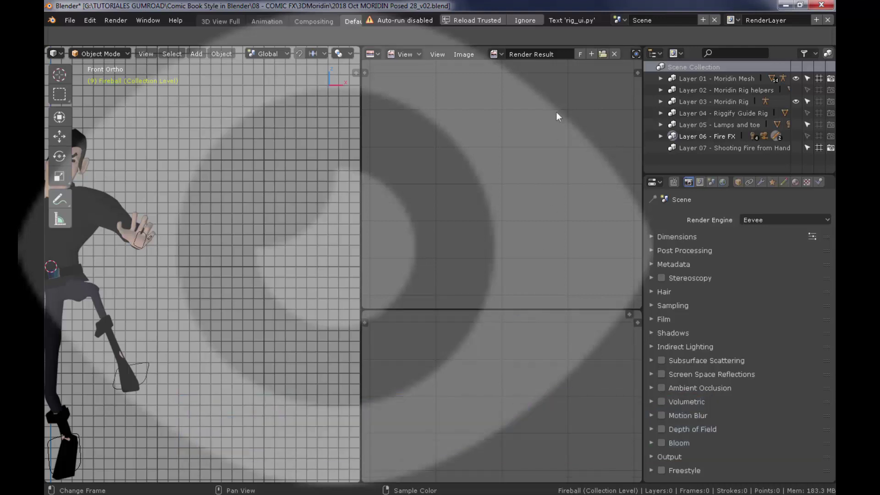
right_click(627, 51)
left_click(656, 52)
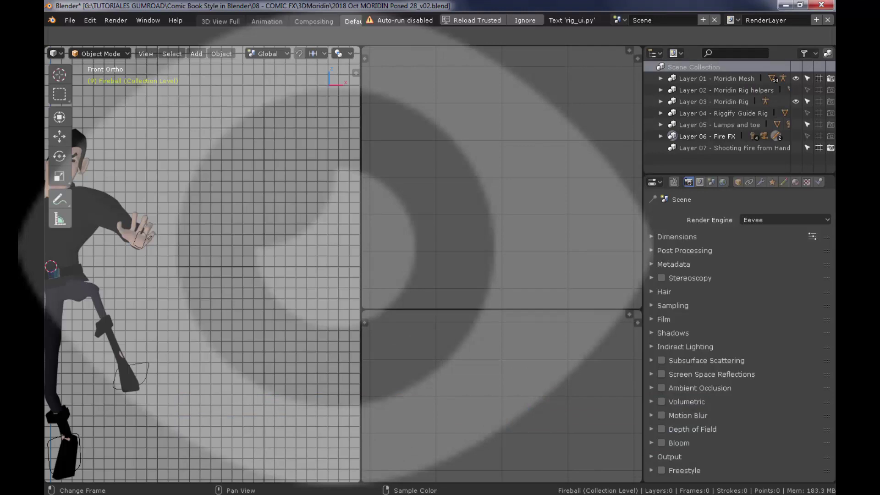
Step: Load one flame reference image into each of the two image editors and fit each within its area
left_click_drag(464, 169, 501, 177)
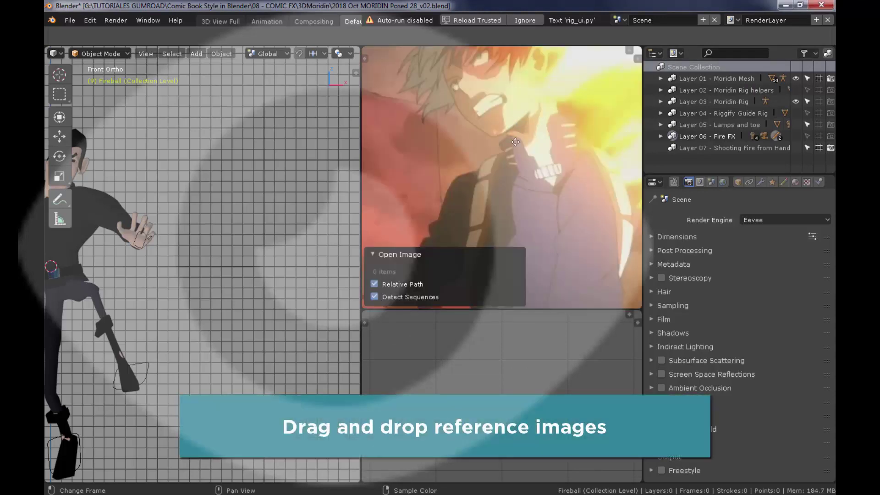
middle_click_drag(515, 142, 384, 234)
scroll(526, 148, "down", 2)
middle_click_drag(534, 183, 515, 142)
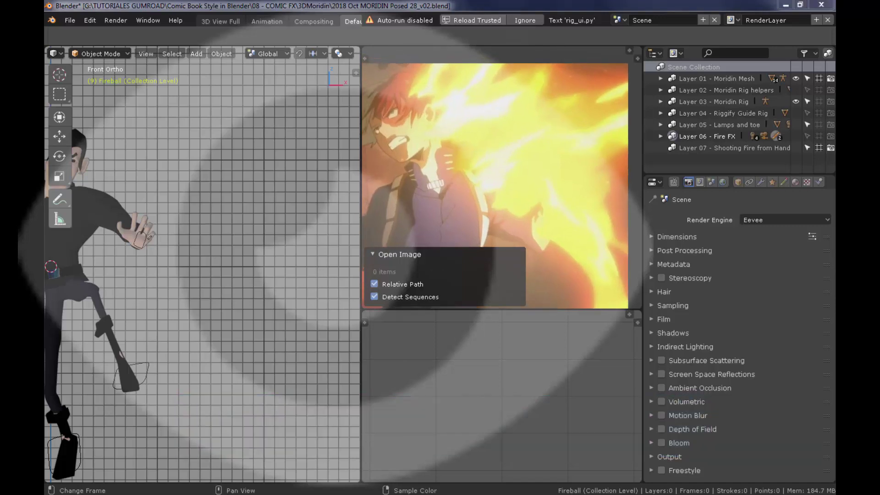
left_click_drag(494, 212, 484, 383)
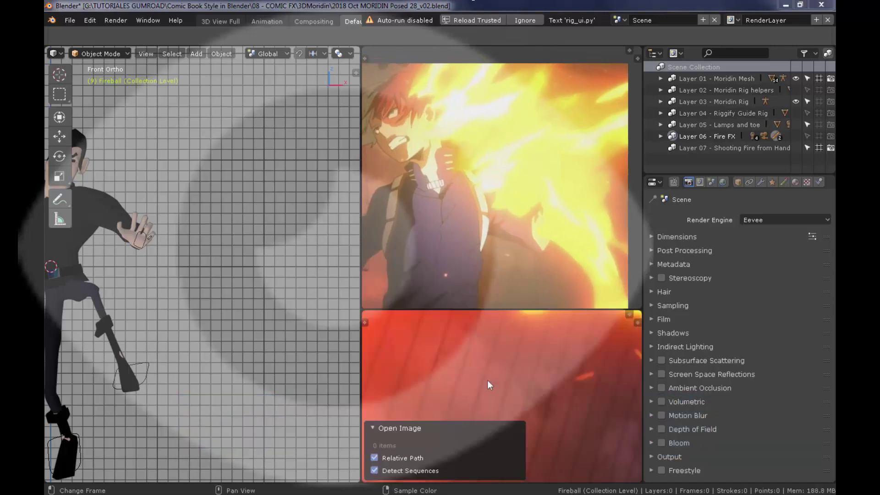
scroll(557, 397, "down", 4)
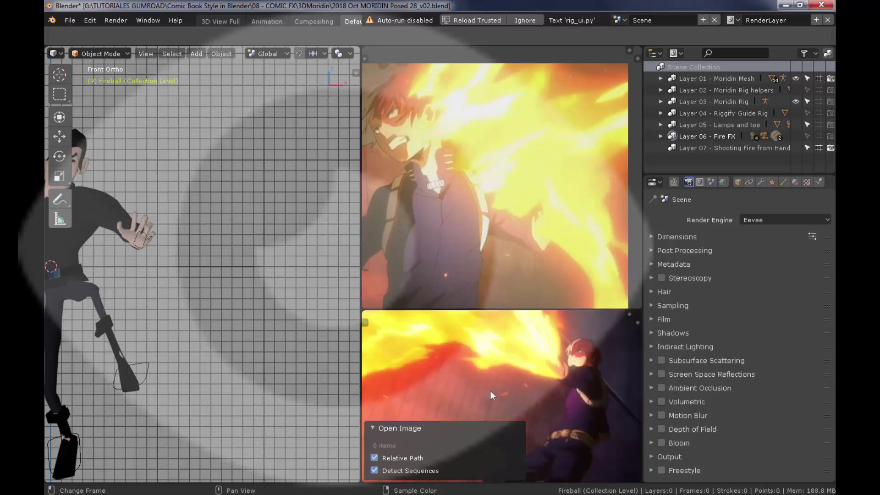
mouse_move(560, 403)
middle_mouse_down()
mouse_move(582, 380)
mouse_move(562, 388)
middle_mouse_up()
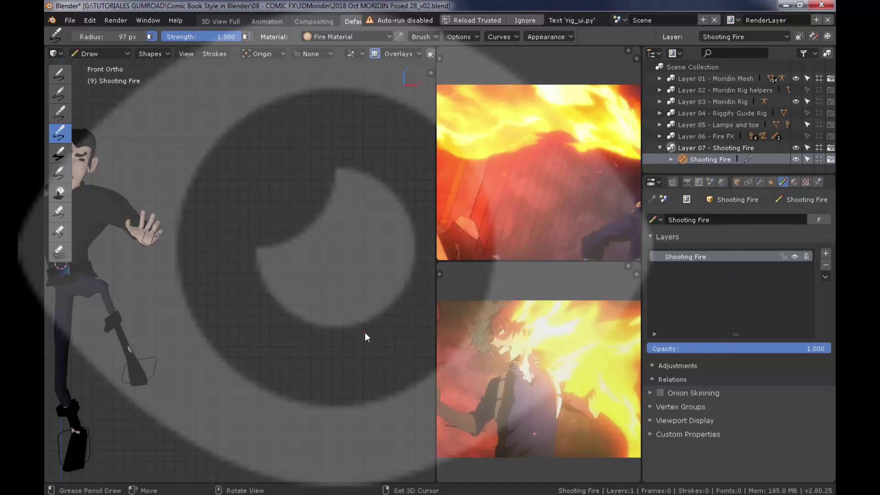
Step: Add a second material to the Shooting Fire object and name it "Shooting Flame MAT"
left_click(794, 182)
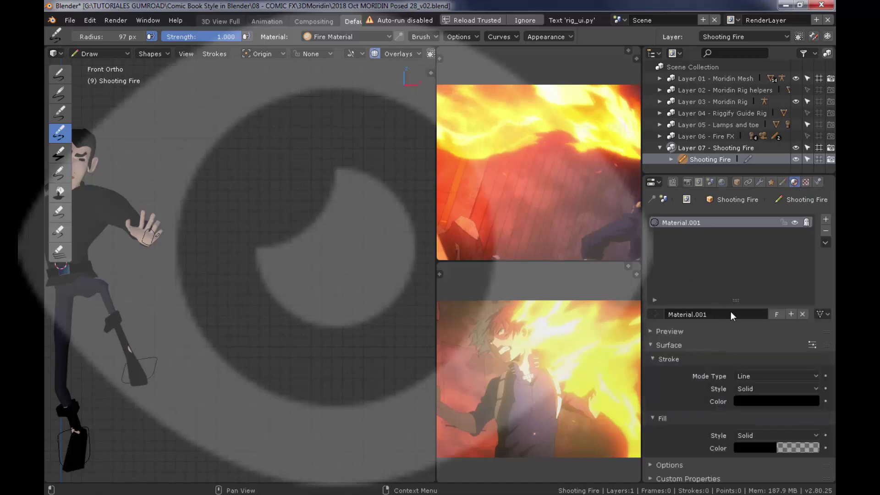
left_click(826, 219)
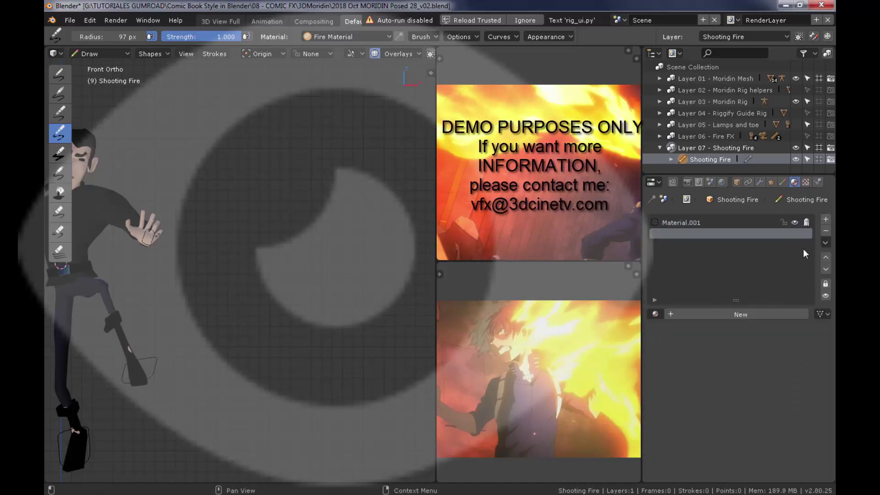
left_click(658, 314)
left_click(711, 315)
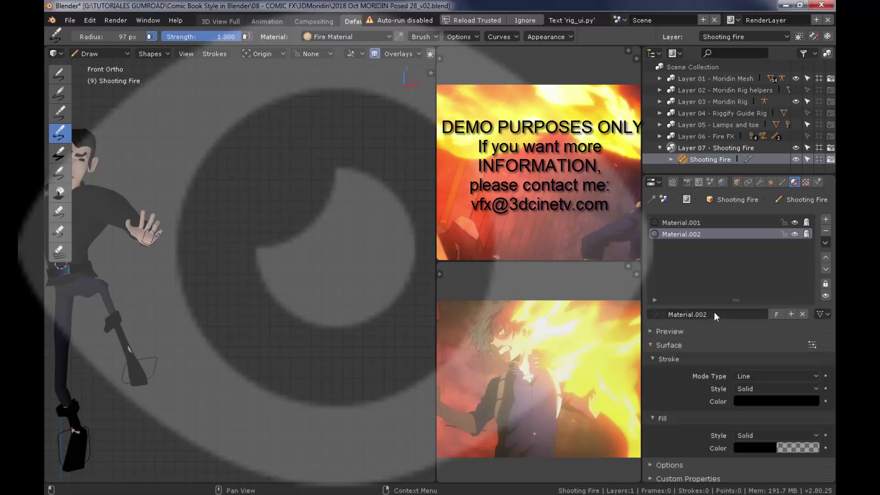
double_click(714, 313)
type("Shooting Flame")
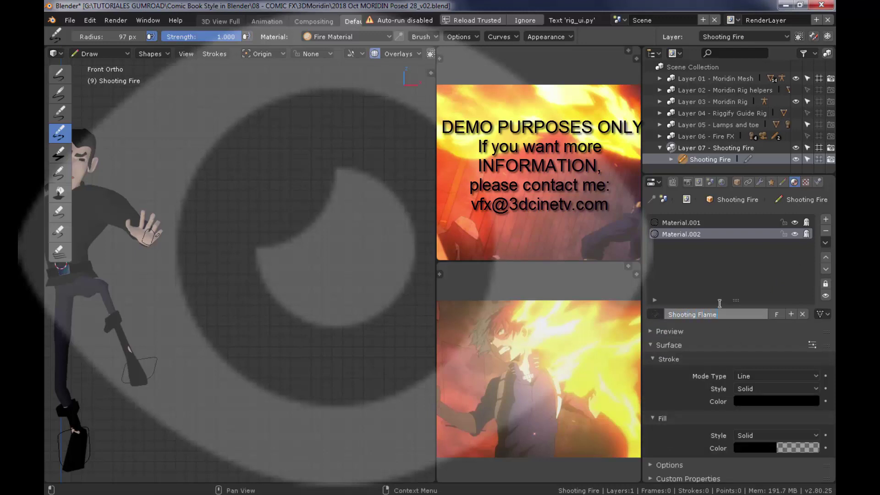
type(" MAT")
key("Return")
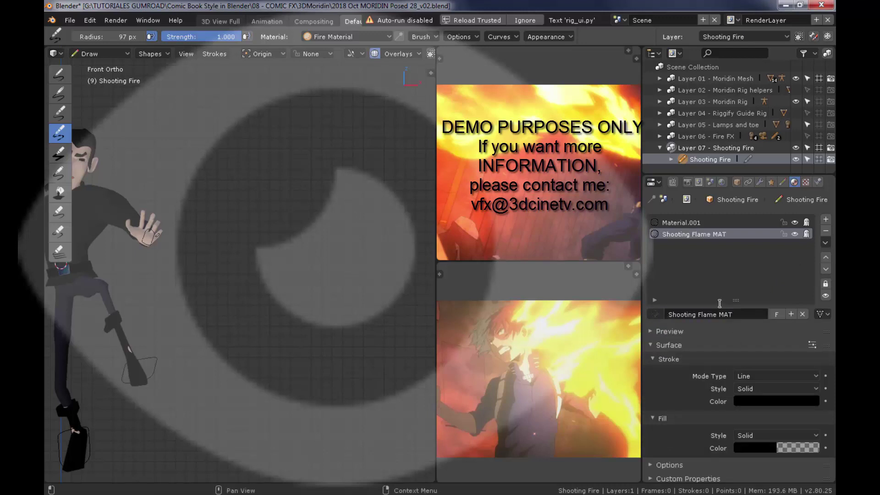
Step: Set the Shooting Flame MAT fill colour to a yellow sampled from the flames in the reference image
left_click(755, 448)
left_click(808, 396)
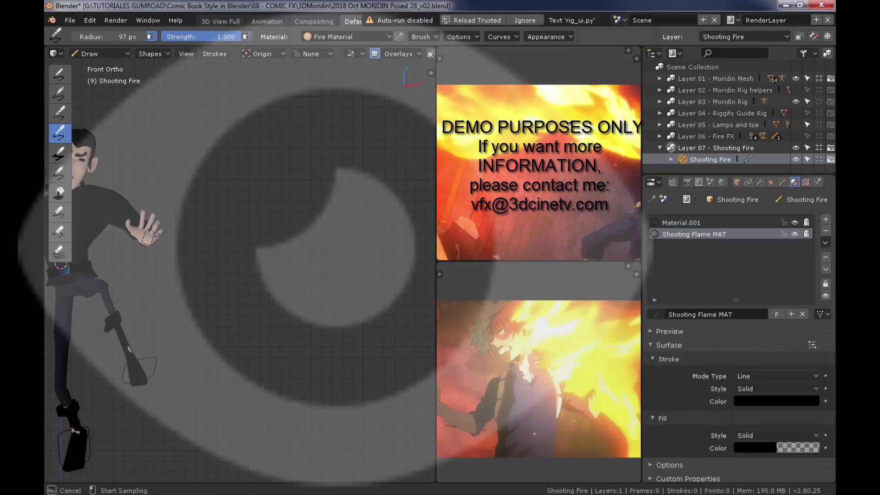
left_click(567, 126)
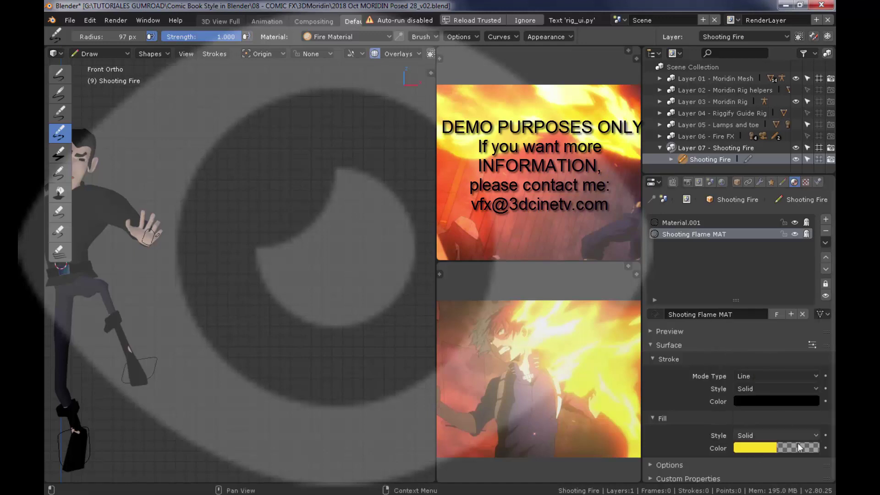
Step: Set the Shooting Flame MAT stroke colour to an orange sampled from the flame reference image
left_click(761, 401)
left_click(810, 351)
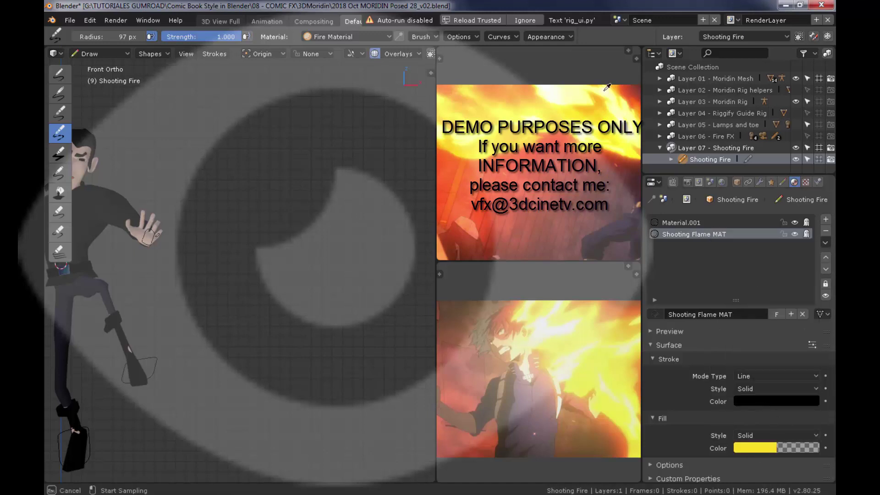
left_click(636, 99)
Step: Make the Shooting Flame MAT fill colour fully opaque and save the file
right_click(790, 448)
left_click(795, 443)
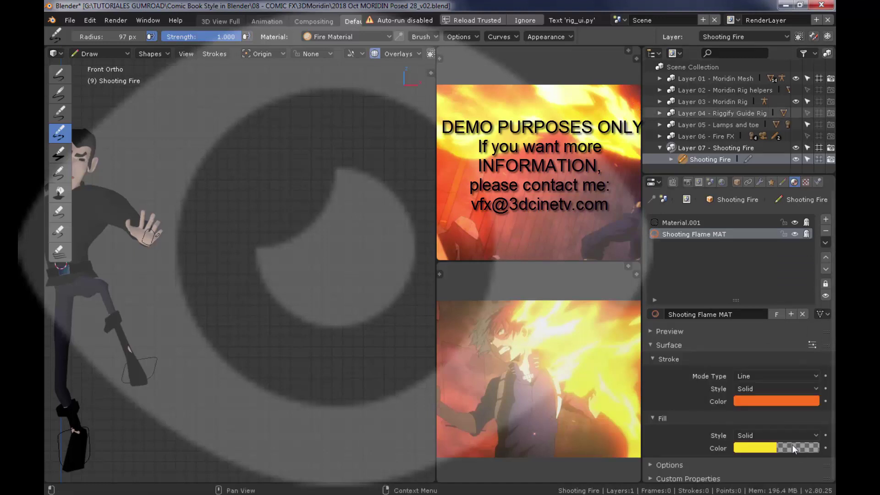
left_click(793, 445)
left_click_drag(761, 431, 838, 429)
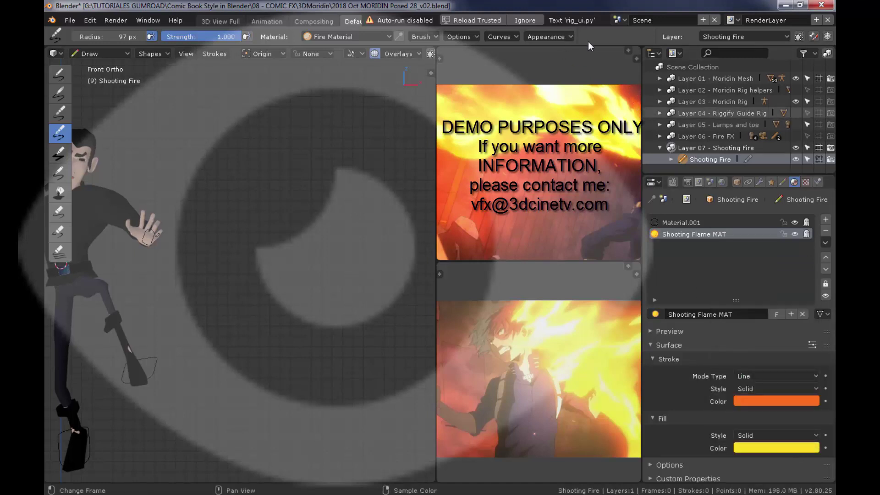
key("ctrl+s")
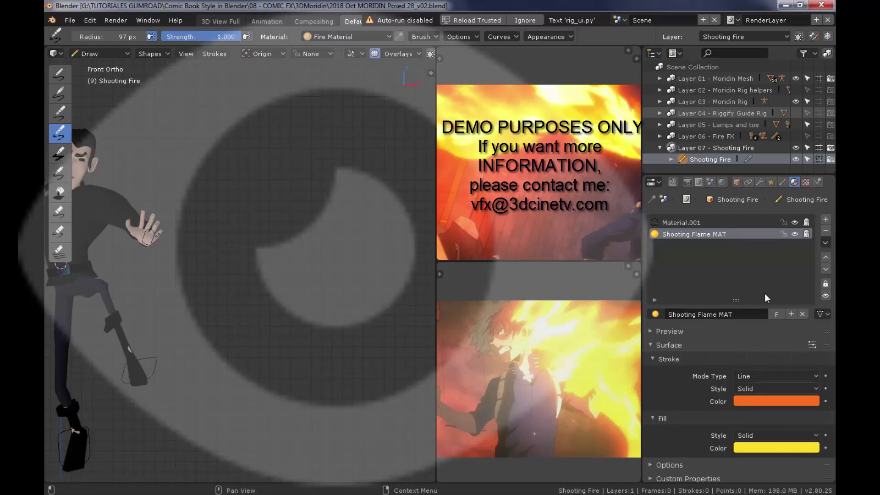
Step: Add a third material slot to the Shooting Fire object, assign the existing Fire Material to it and save the file
left_click(826, 219)
left_click(656, 314)
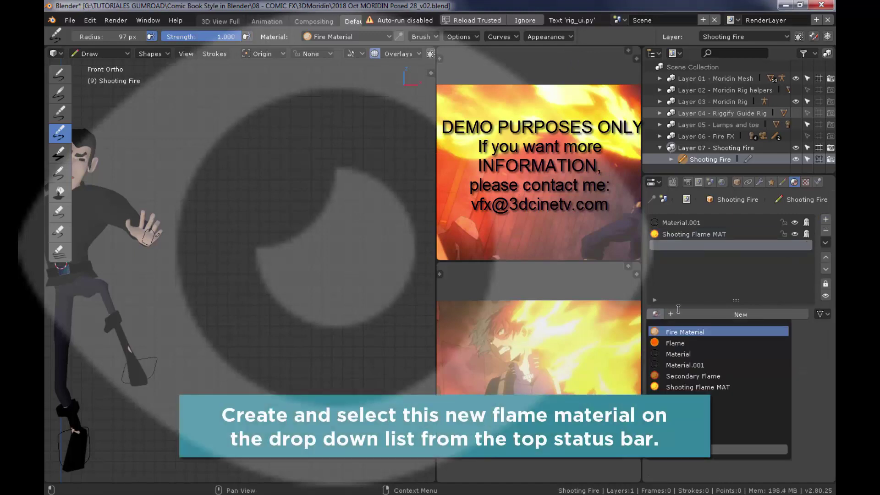
left_click(706, 333)
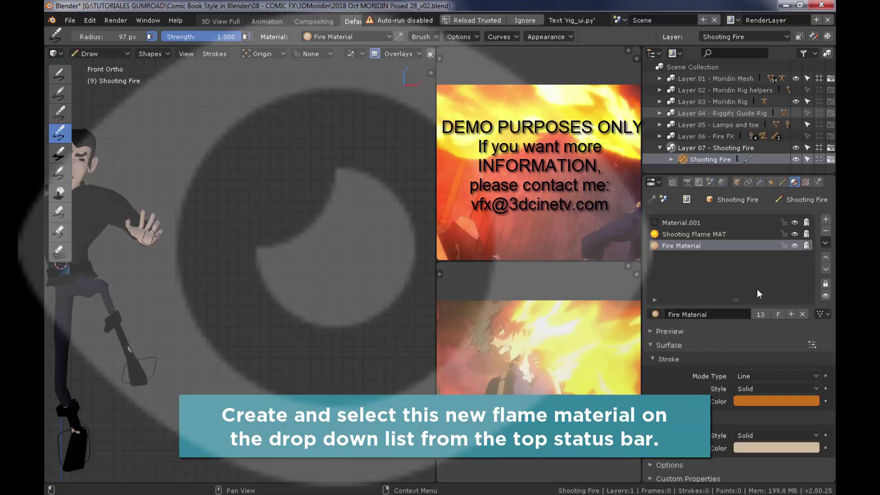
key("ctrl+s")
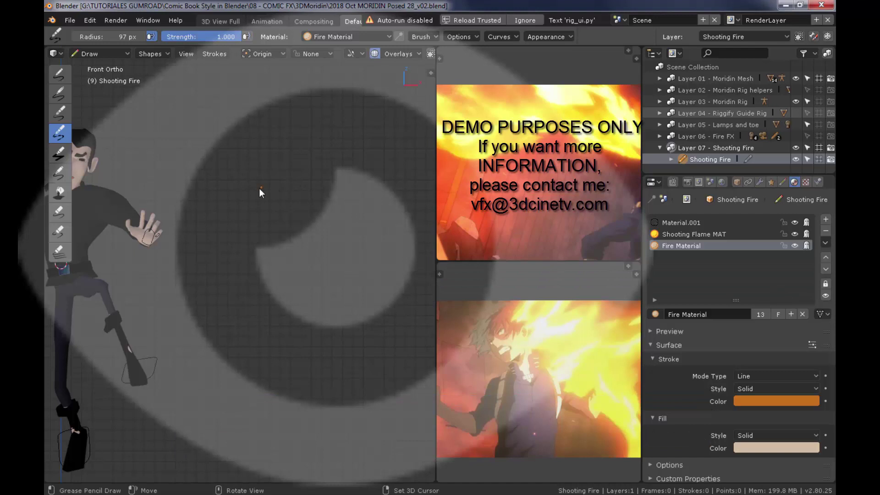
Step: Draw long, wavy yellow flames in two vertical columns beside the character with Shooting Flame MAT
left_click(694, 234)
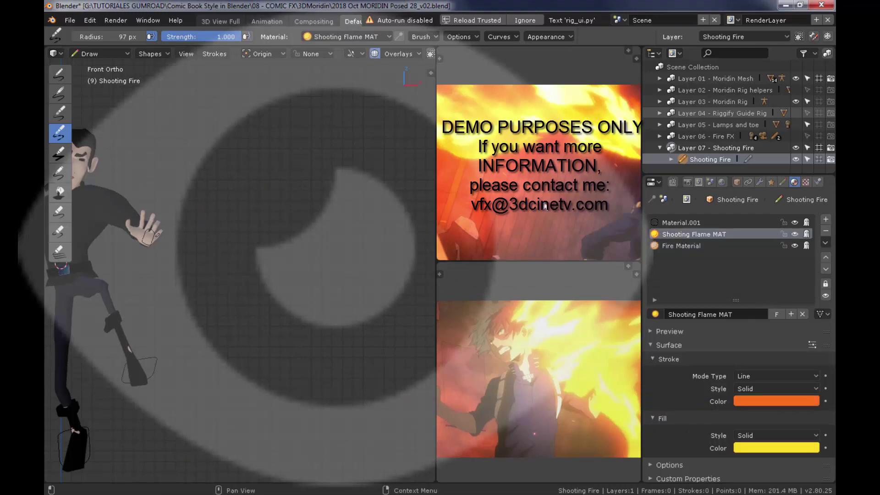
left_click(355, 37)
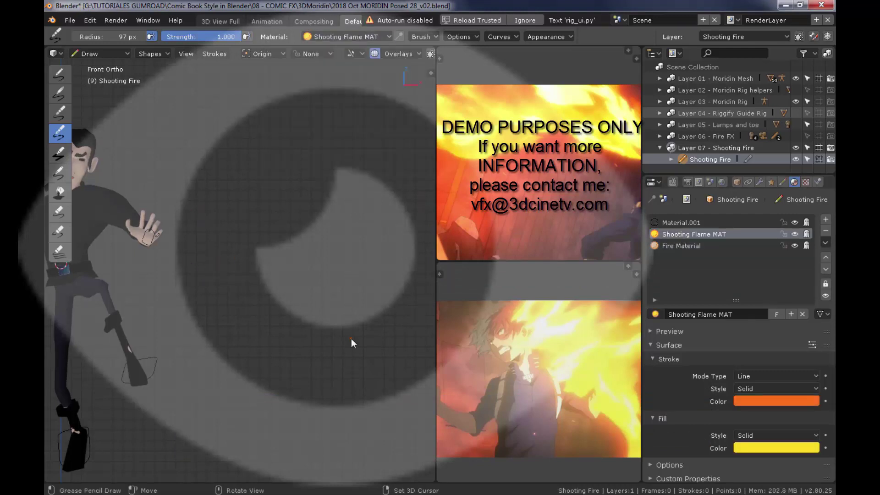
mouse_move(231, 290)
left_mouse_down()
mouse_move(240, 196)
mouse_move(247, 238)
left_mouse_up()
left_click_drag(240, 292, 238, 294)
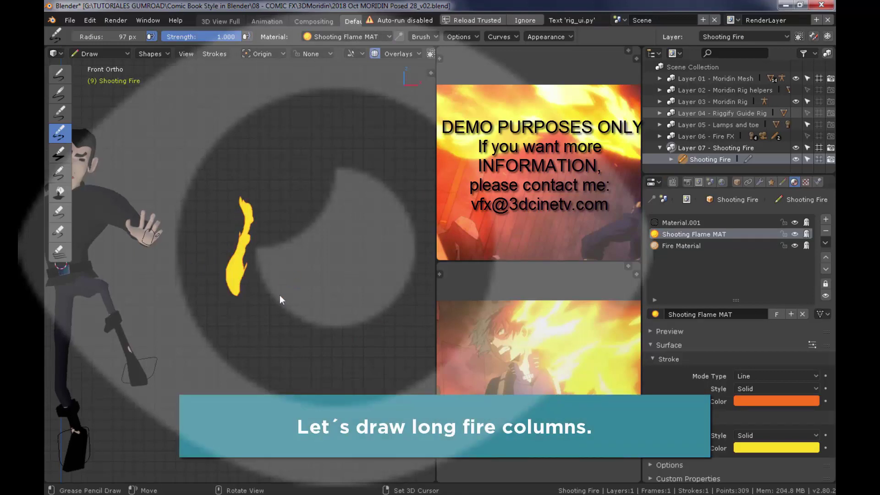
left_click_drag(282, 223, 291, 209)
left_click_drag(292, 270, 285, 297)
left_click_drag(253, 199, 243, 170)
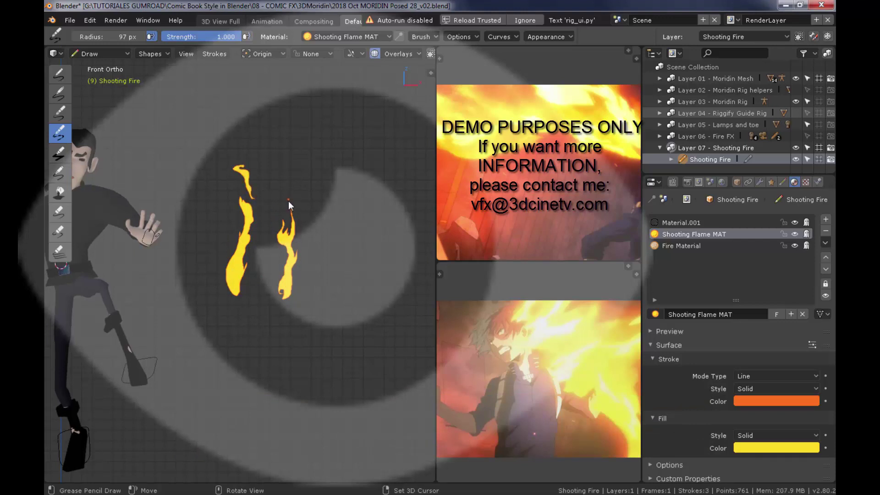
mouse_move(288, 201)
left_mouse_down()
mouse_move(287, 154)
mouse_move(309, 143)
left_mouse_up()
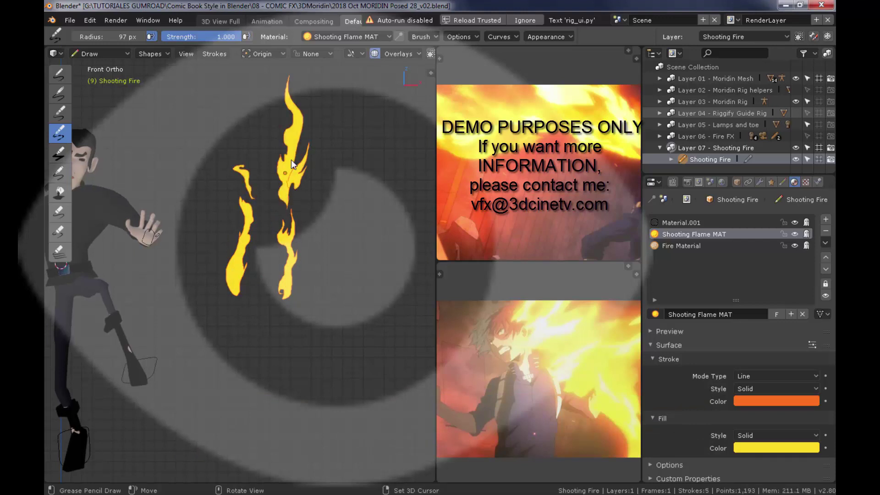
middle_click_drag(313, 172, 303, 263, "shift")
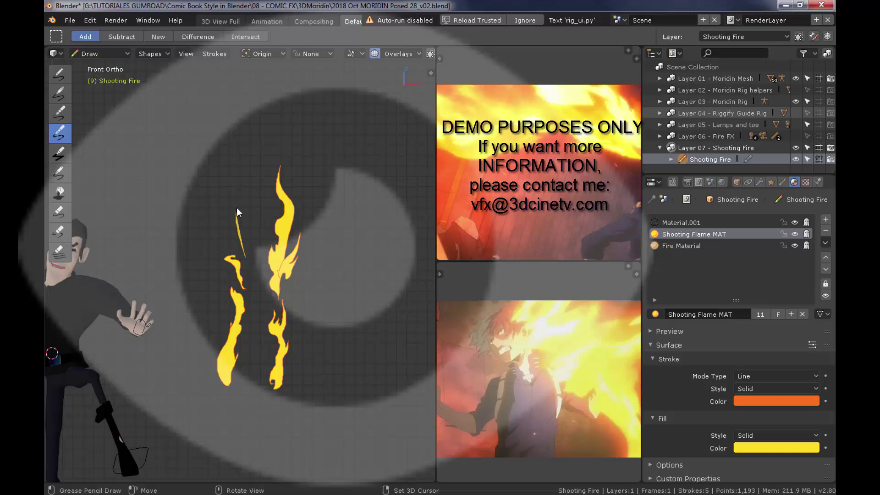
left_click_drag(236, 208, 249, 184)
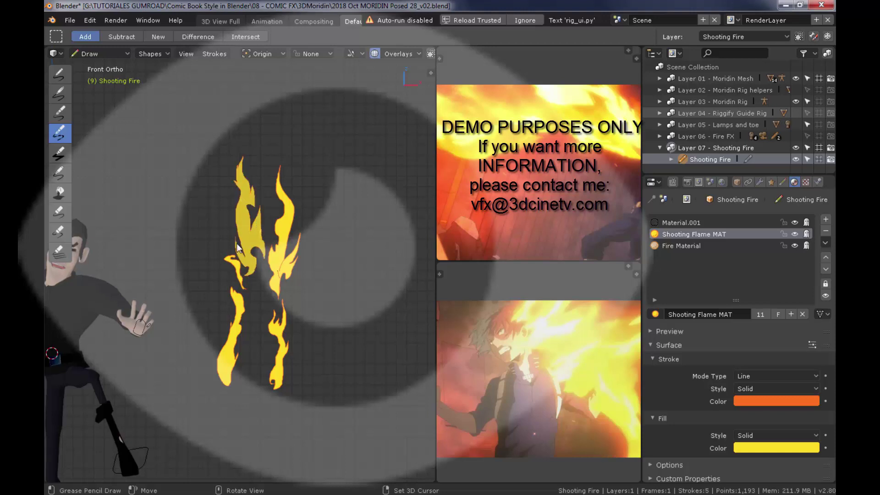
key("ctrl+z")
mouse_move(245, 215)
left_mouse_down()
mouse_move(248, 257)
mouse_move(227, 200)
left_mouse_up()
key("ctrl+z")
Step: Draw another yellow flame tongue above the column nearest the character and make Fire Material the active drawing material
left_click_drag(234, 242, 247, 266)
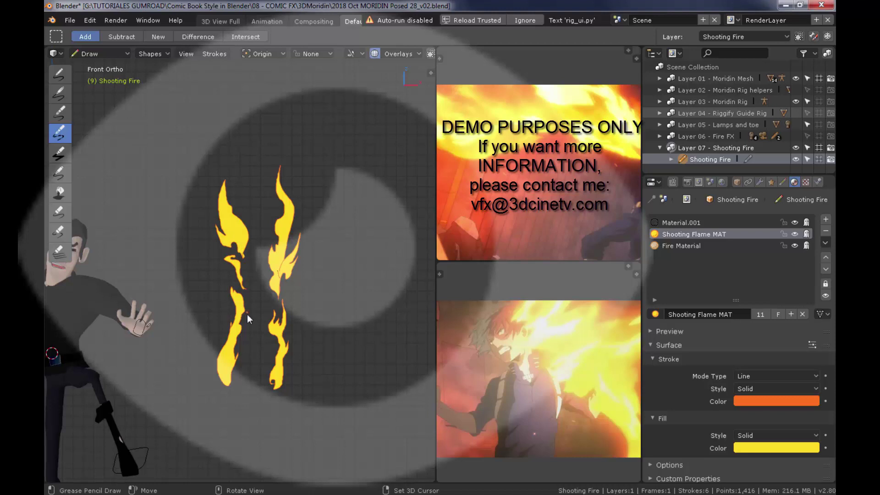
left_click(331, 36)
left_click(293, 79)
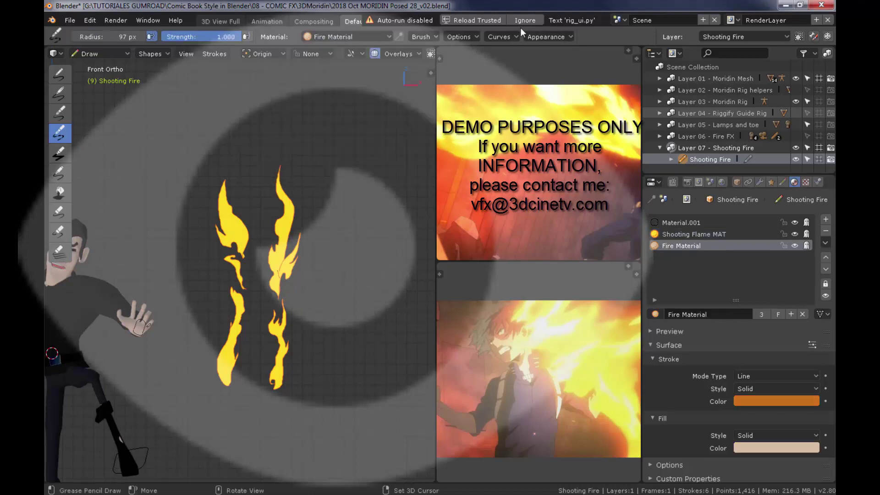
Step: Add a new grease pencil layer to the Shooting Fire object and name it "Middle fire body"
left_click(783, 182)
left_click(826, 253)
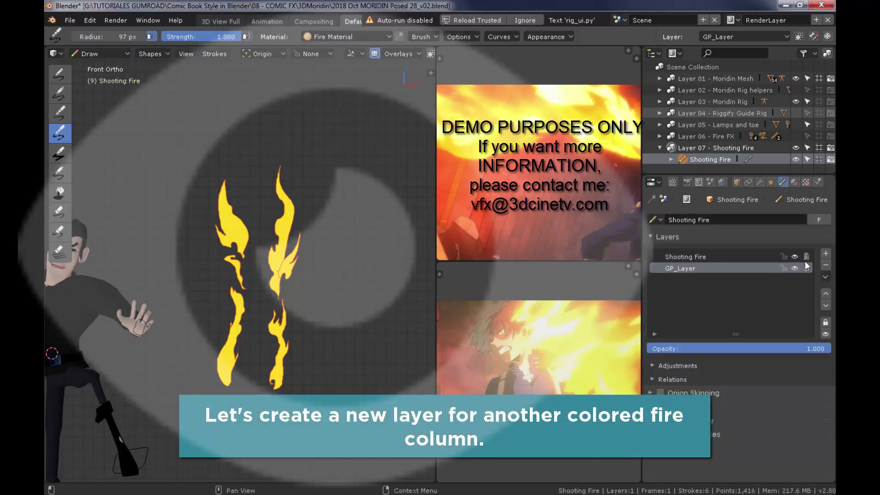
double_click(696, 272)
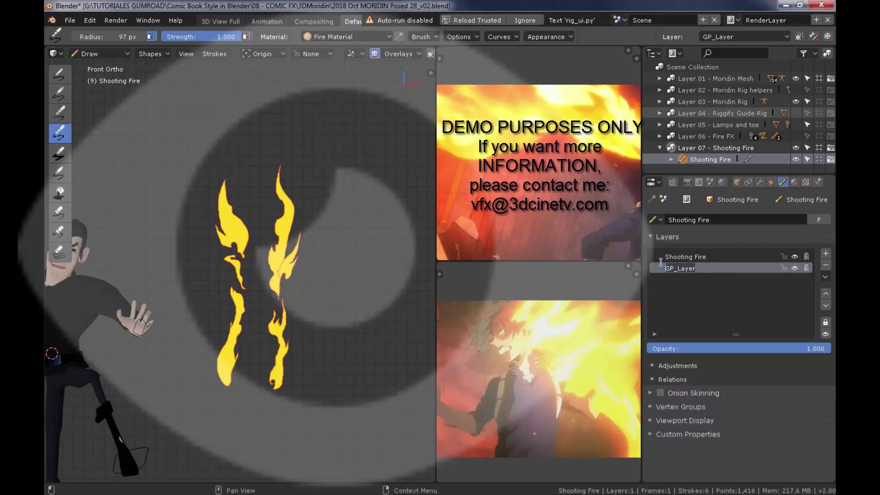
type("Middle fire body")
key("Return")
Step: Draw a tall, pale central flame body spanning the two yellow columns and place its layer above the Shooting Fire layer
mouse_move(240, 385)
left_mouse_down()
mouse_move(233, 254)
mouse_move(265, 117)
left_mouse_up()
mouse_move(271, 155)
left_mouse_down()
mouse_move(280, 366)
mouse_move(289, 312)
mouse_move(259, 234)
mouse_move(260, 348)
left_mouse_up()
left_click_drag(234, 391, 235, 391)
left_click(825, 294)
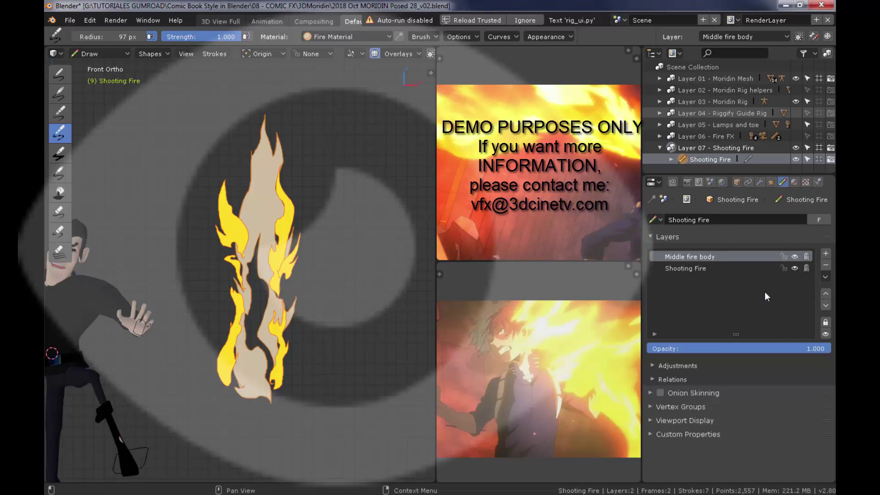
Step: Draw small separate flames and scattered sparks around both sides of the fire column on the Middle fire body layer
left_click_drag(238, 195, 240, 190)
mouse_move(223, 323)
left_mouse_down()
mouse_move(208, 323)
mouse_move(222, 322)
left_mouse_up()
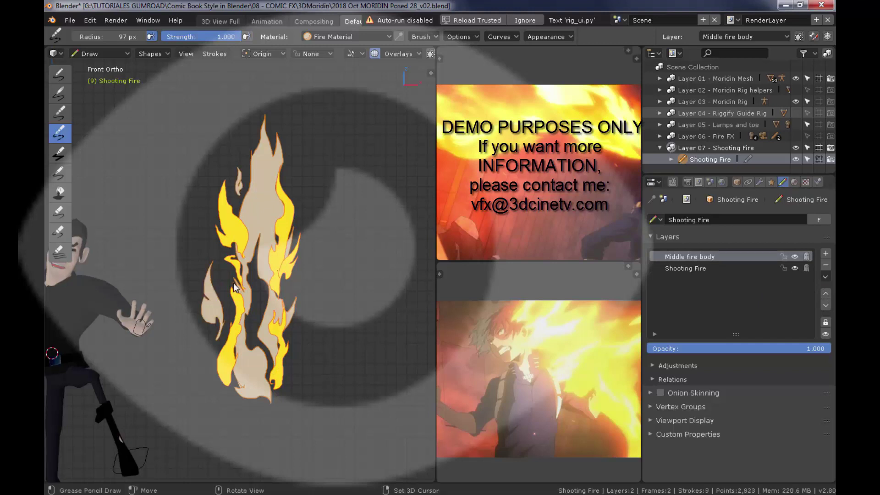
left_click_drag(229, 161, 232, 160)
left_click_drag(290, 150, 296, 180)
left_click_drag(309, 287, 309, 289)
left_click_drag(303, 332, 302, 338)
left_click_drag(295, 351, 293, 358)
left_click_drag(199, 342, 202, 356)
left_click_drag(197, 270, 194, 281)
left_click_drag(302, 224, 301, 231)
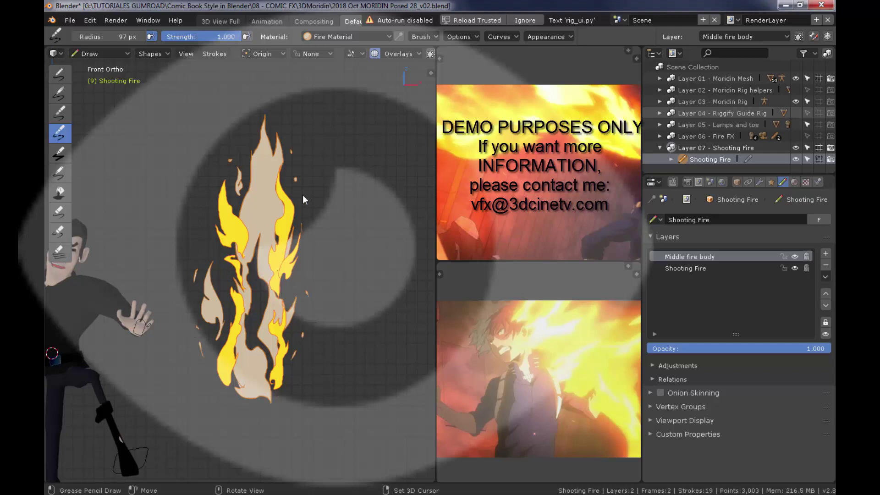
Step: Add more tiny sparks above and beside the fire column, undoing the unwanted strokes
left_click_drag(260, 289, 261, 292)
left_click_drag(219, 175, 218, 178)
mouse_move(277, 98)
left_mouse_down()
mouse_move(277, 106)
mouse_move(278, 98)
left_mouse_up()
key("ctrl+z")
key("ctrl+z")
key("ctrl+z")
key("ctrl+z")
left_click_drag(287, 104, 288, 109)
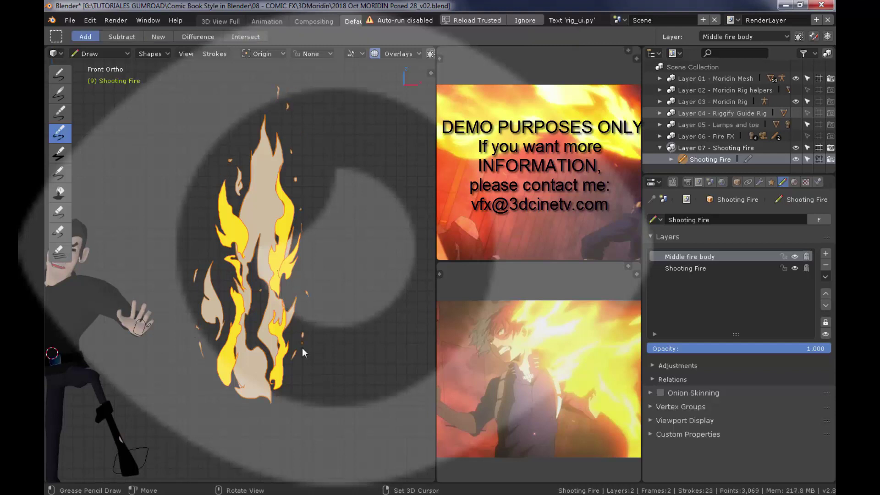
key("ctrl+z")
left_click_drag(219, 170, 217, 184)
key("ctrl+z")
left_click_drag(305, 245, 304, 250)
Step: Duplicate the Middle fire body layer and name the copy "Middle fire body Lateral"
middle_click_drag(315, 225, 286, 230)
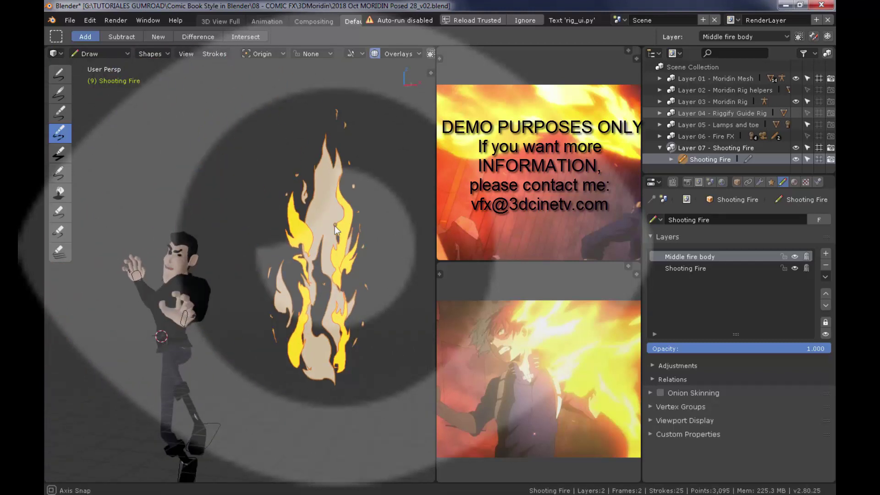
mouse_move(334, 226)
middle_mouse_down()
mouse_move(278, 235)
mouse_move(293, 227)
mouse_move(310, 250)
mouse_move(331, 255)
middle_mouse_up()
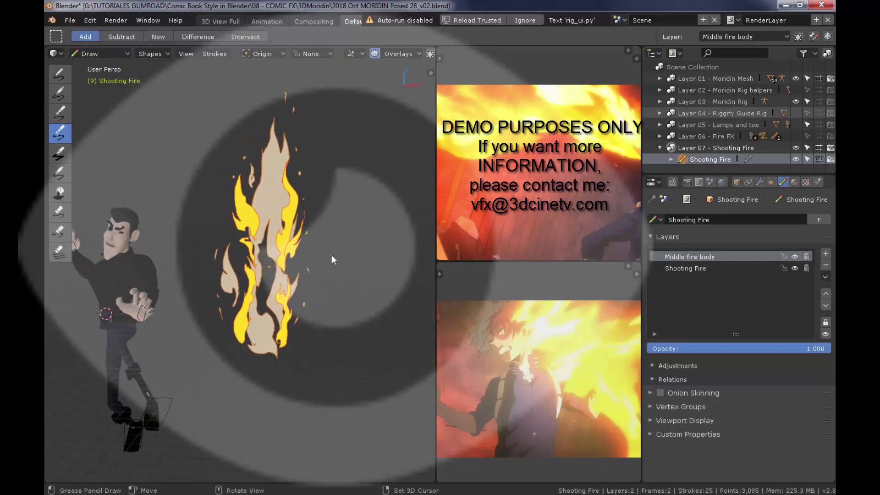
left_click(775, 268)
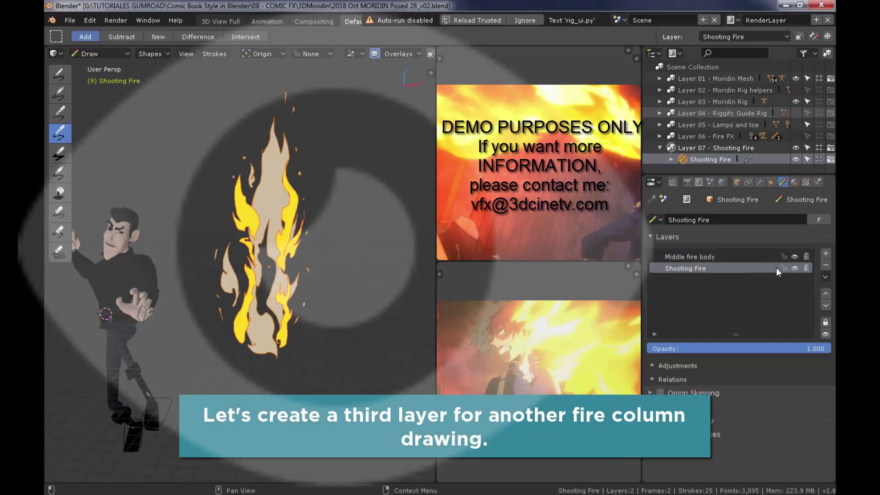
left_click(730, 256)
middle_click_drag(342, 205, 306, 212)
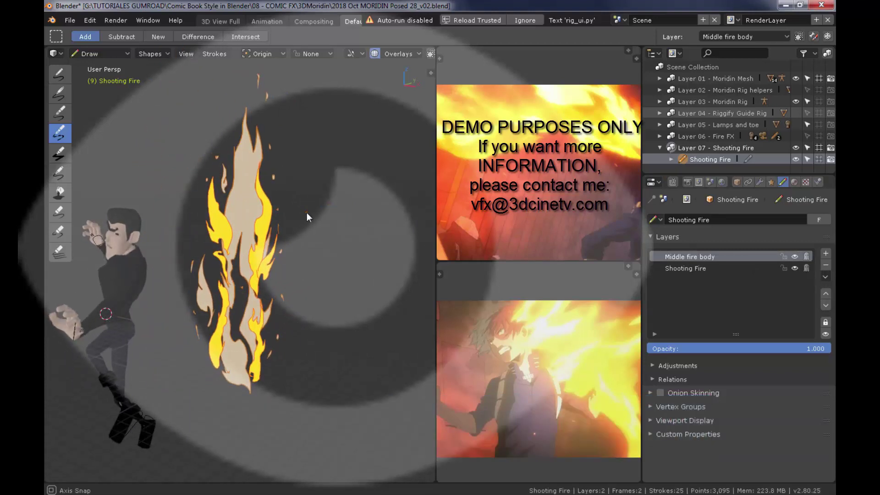
left_click(827, 275)
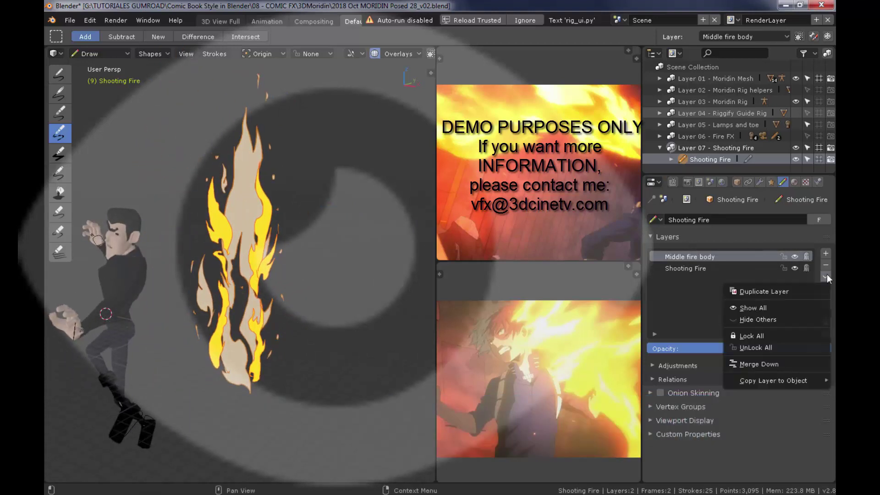
left_click(759, 293)
double_click(706, 269)
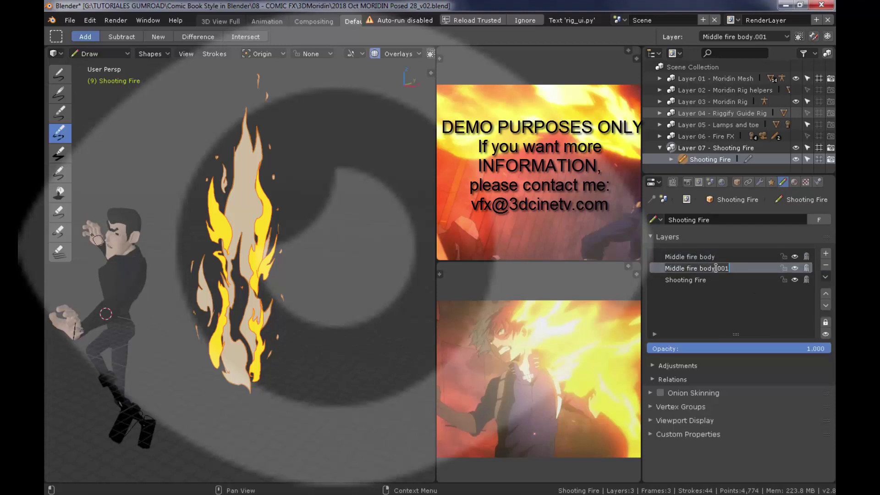
left_click_drag(717, 269, 762, 264)
type("Lateral")
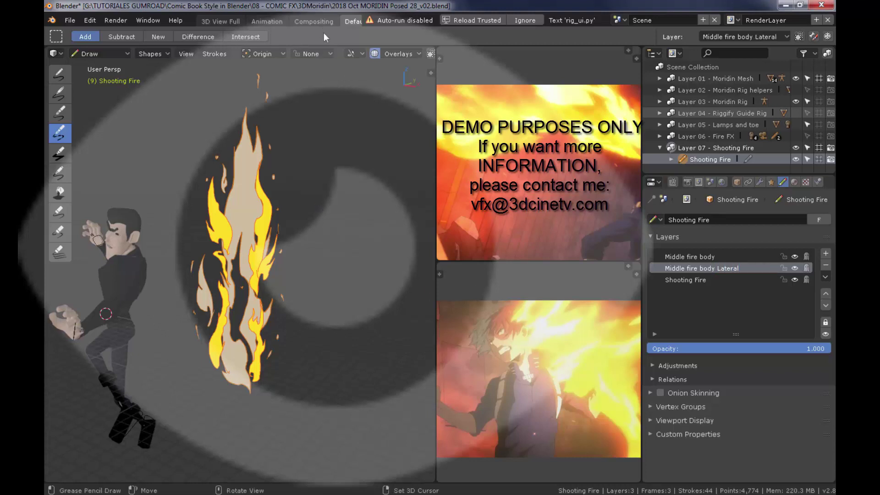
Step: Hide the original Middle fire body layer
left_click(795, 257)
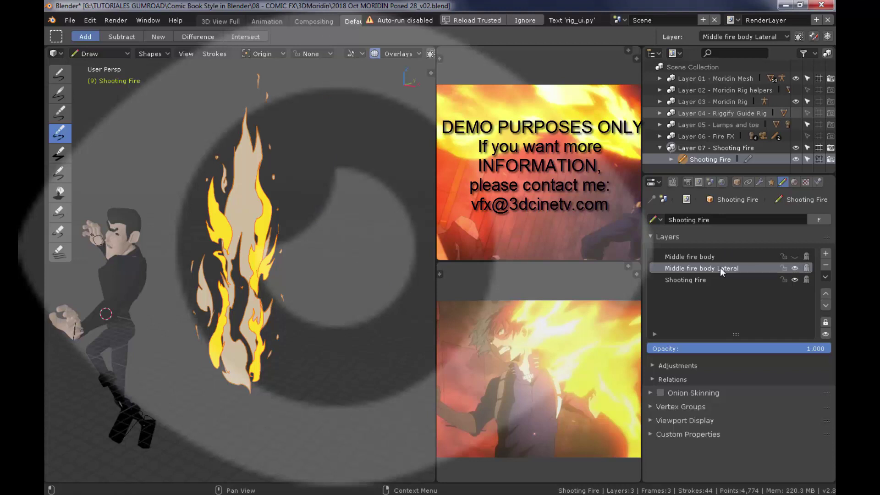
middle_click_drag(299, 230, 341, 209)
left_click(109, 54)
left_click(100, 69)
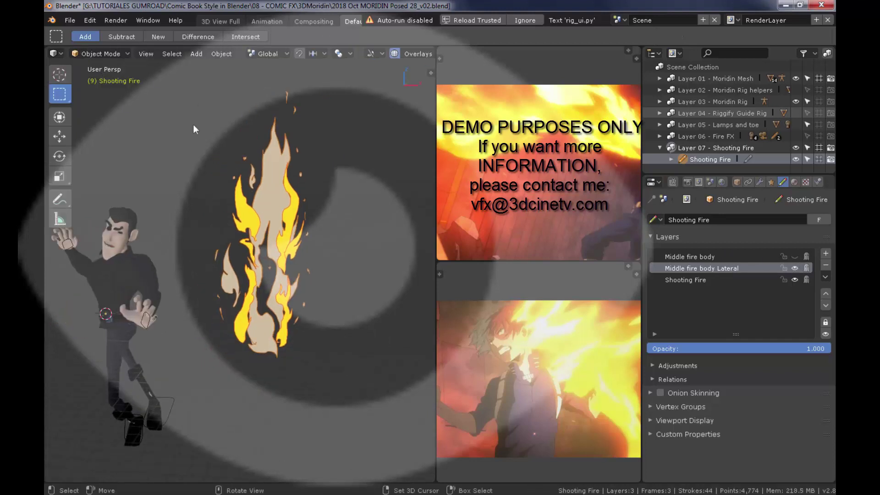
scroll(410, 51, "down", 5)
left_click(321, 54)
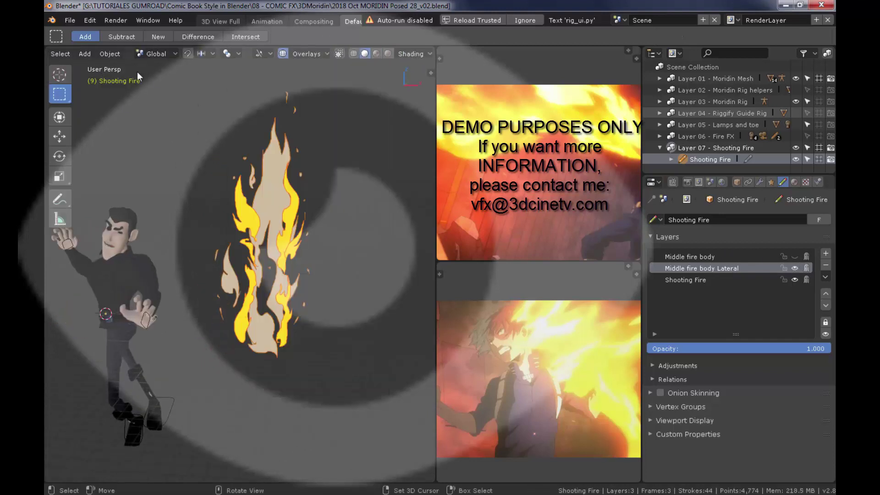
left_click_drag(177, 76, 350, 392)
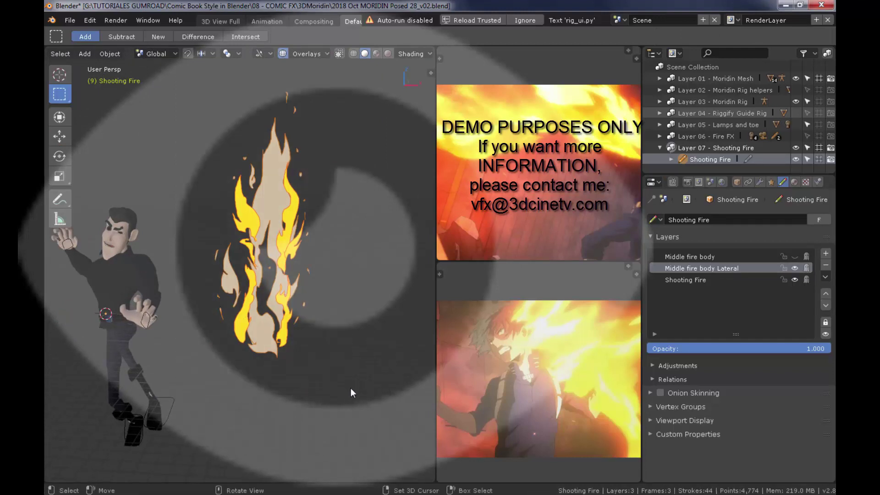
left_click(320, 54)
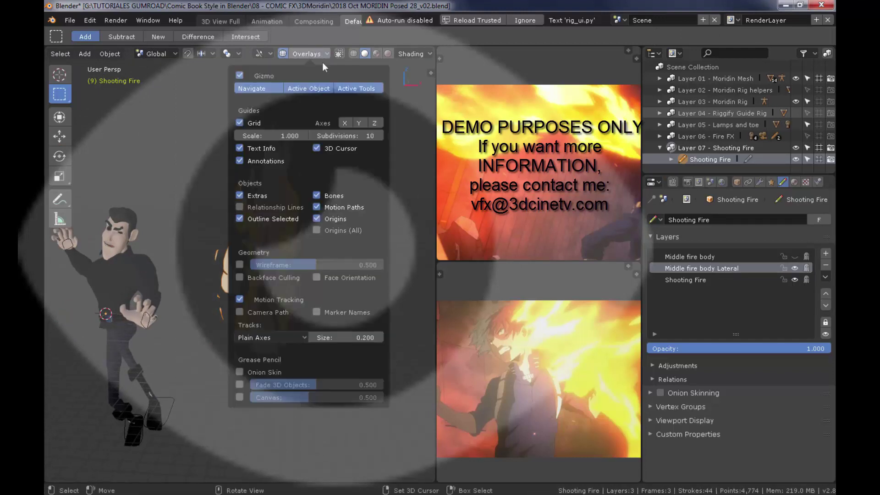
Step: Switch the Shooting Fire grease pencil object to Edit Mode
left_click(106, 55)
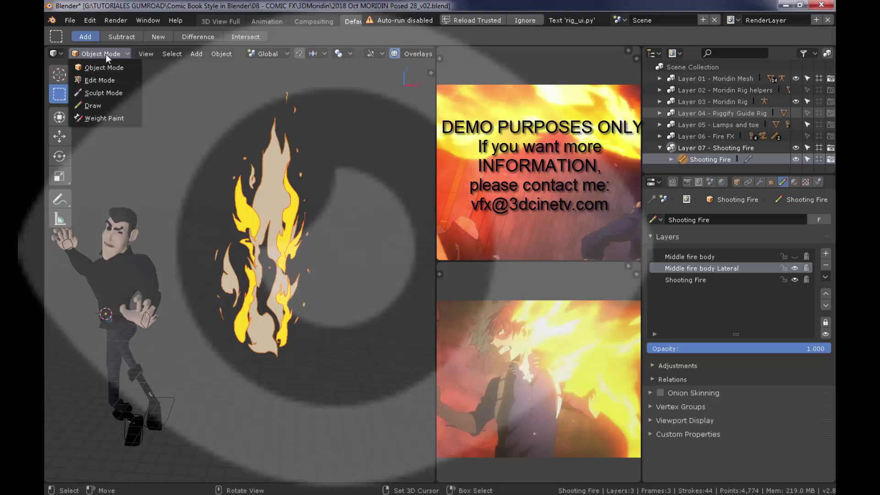
left_click(102, 84)
scroll(186, 51, "down", 5)
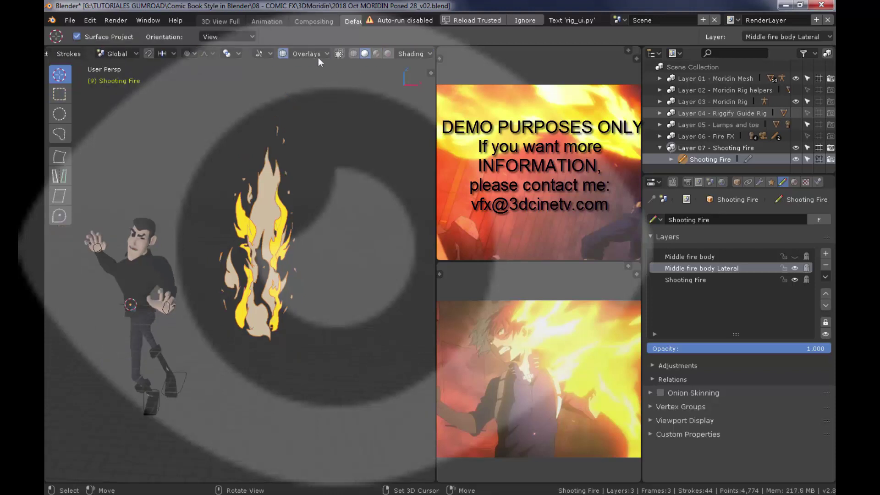
Step: Switch to Box Select, clear the selection of the fire strokes, and hide the Shooting Fire layer
left_click(302, 54)
left_click(59, 94)
left_click_drag(198, 100, 328, 373)
scroll(360, 286, "up", 3)
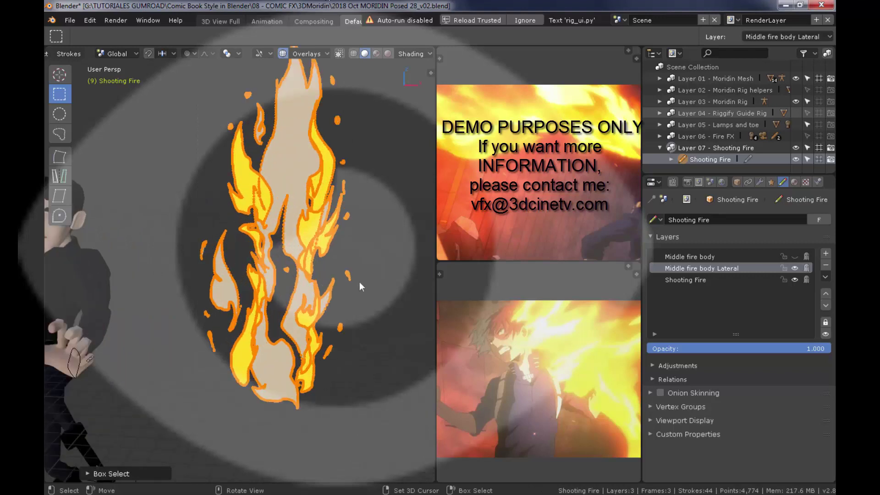
scroll(360, 282, "down", 2)
key("alt+a")
left_click(795, 280)
scroll(257, 143, "down", 1)
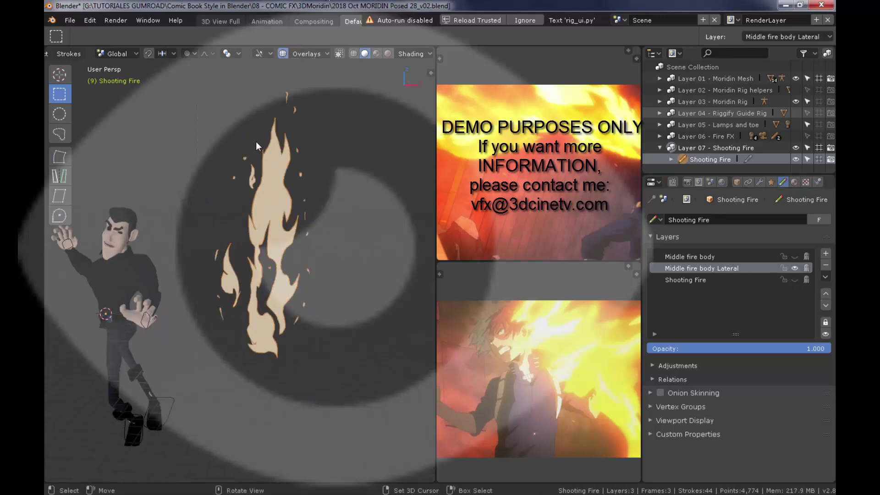
Step: Select all strokes of the Middle fire body Lateral layer, rotate them 90° about the Z axis, and deselect them
mouse_move(204, 88)
left_mouse_down()
mouse_move(220, 175)
mouse_move(340, 373)
left_mouse_up()
mouse_move(344, 321)
middle_mouse_down()
mouse_move(301, 305)
mouse_move(249, 307)
mouse_move(301, 211)
middle_mouse_up()
key("r")
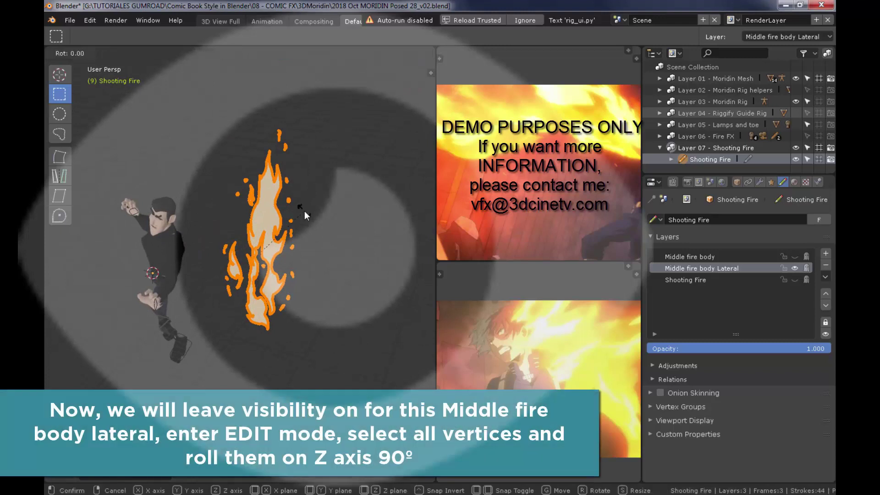
type("z")
type("90")
key("Return")
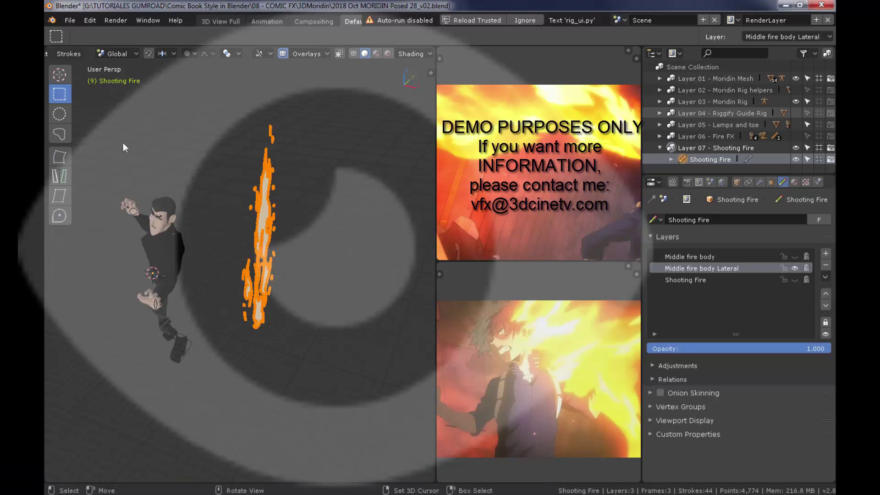
key("alt+a")
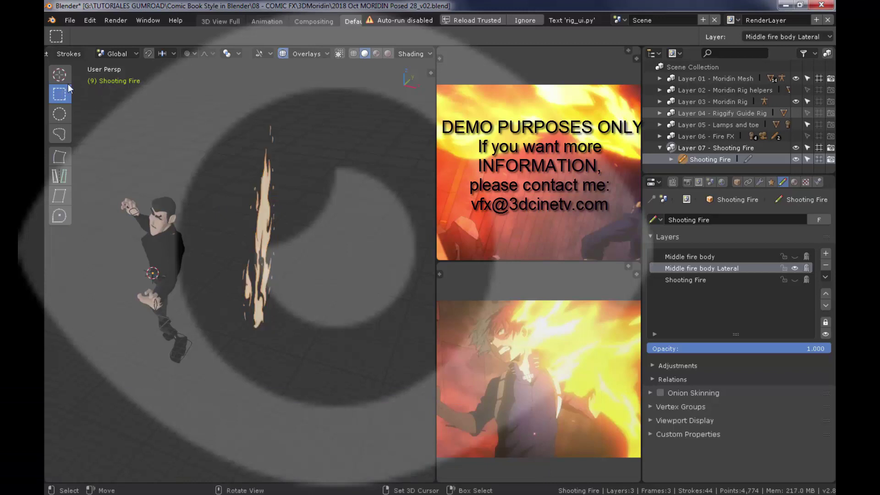
Step: Switch to Draw mode and show the Middle fire body and Shooting Fire layers to inspect the combined flame from several angles
scroll(89, 51, "left", 10)
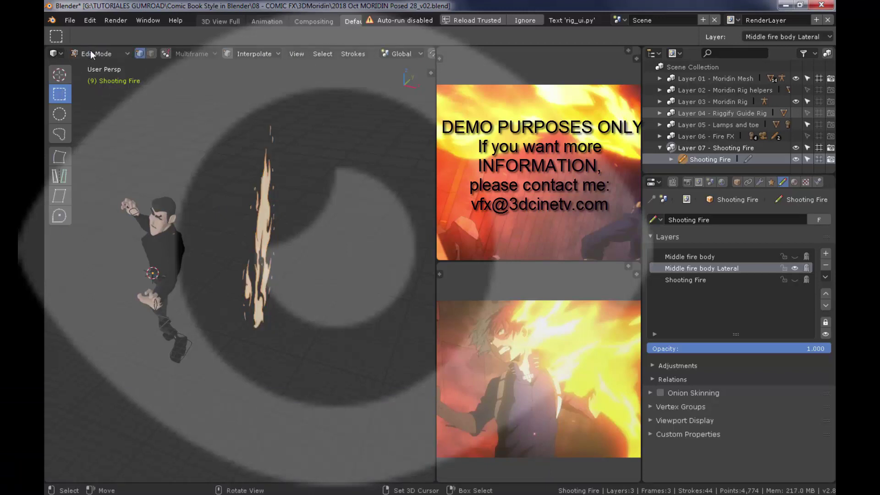
left_click(98, 54)
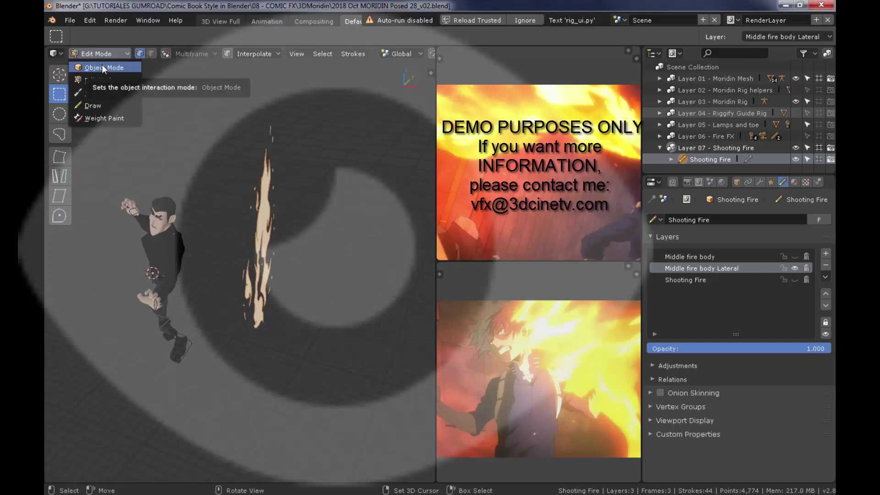
left_click(96, 105)
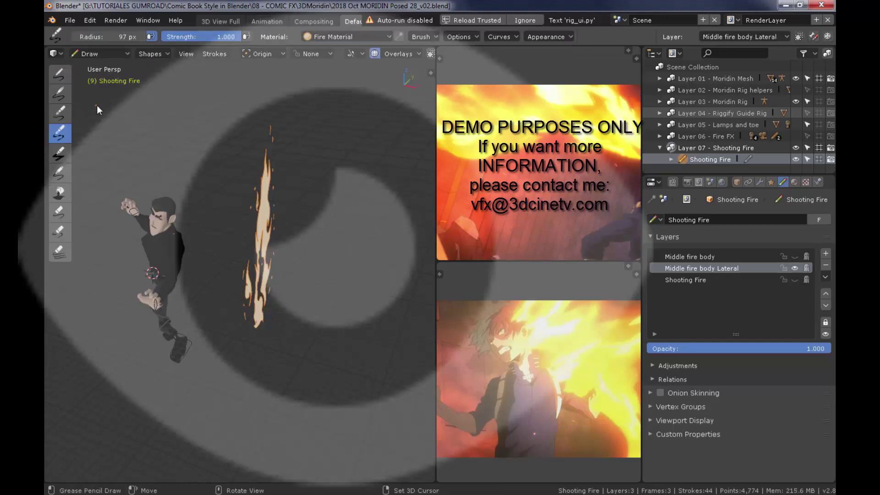
left_click(794, 256)
middle_click_drag(346, 277, 338, 259)
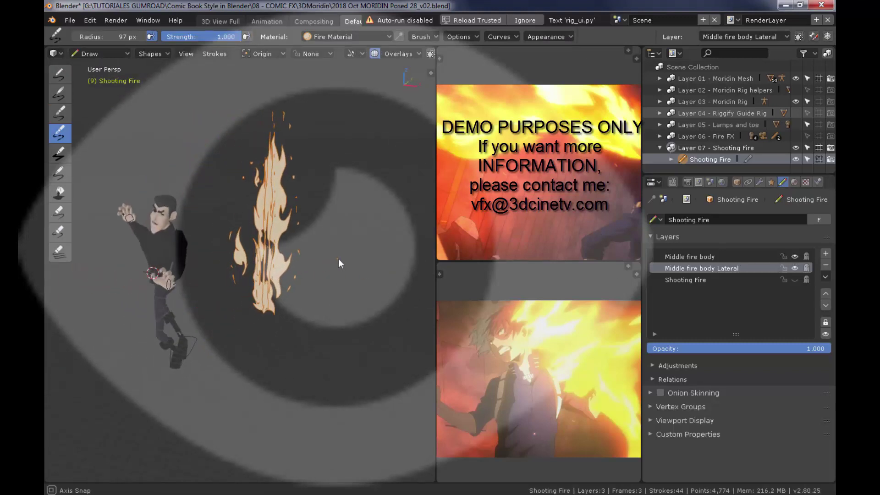
left_click(795, 279)
middle_click_drag(427, 282, 357, 286)
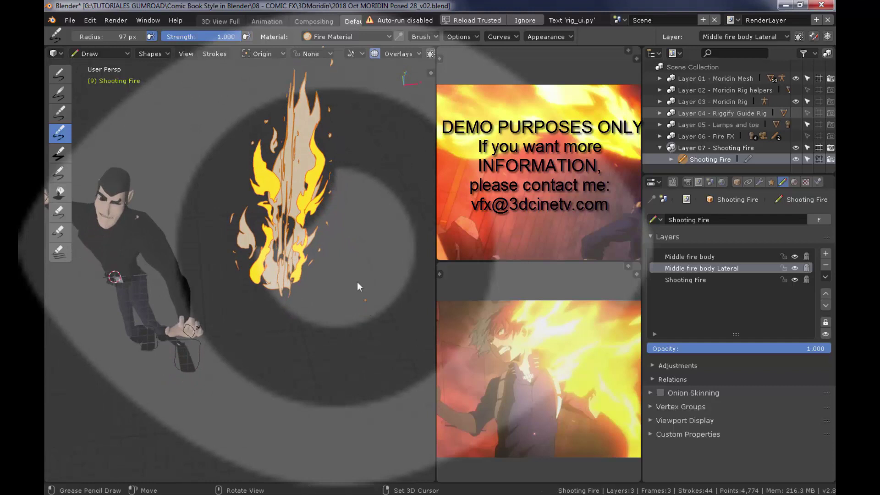
middle_click_drag(352, 249, 294, 268)
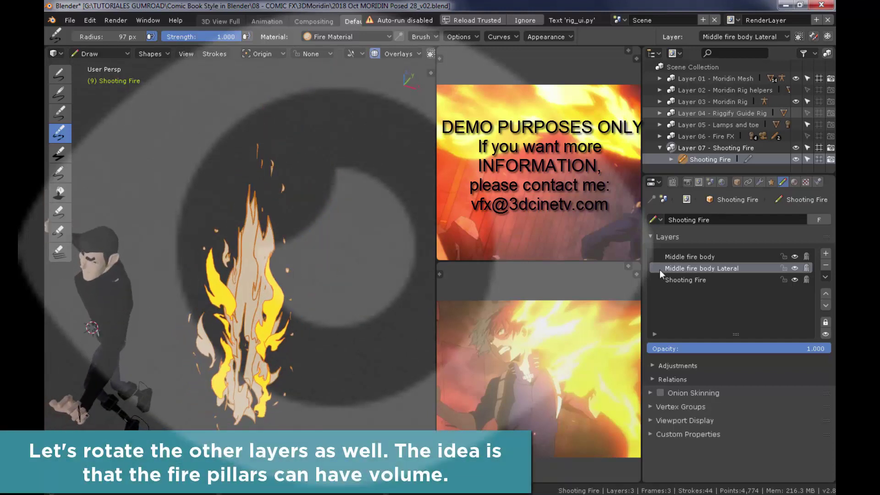
Step: Isolate the Middle fire body Lateral layer and, in Edit Mode, rotate all its strokes diagonally in the top view
left_click(795, 256)
left_click(795, 279)
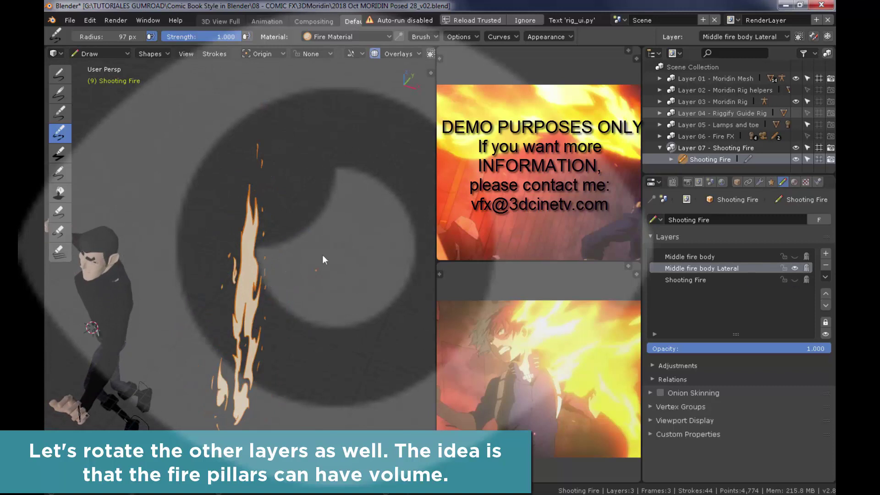
middle_click_drag(326, 274, 344, 272)
left_click(99, 54)
left_click(103, 81)
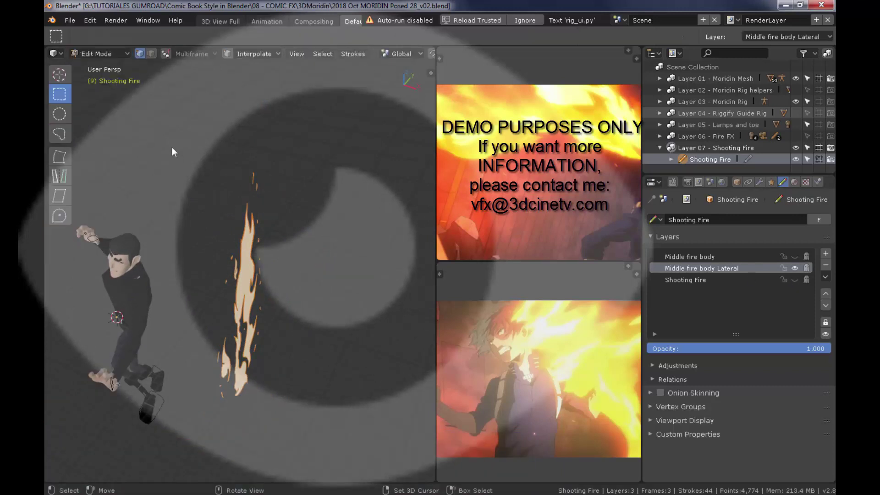
left_click_drag(172, 151, 333, 410)
key("KP_7")
key("r")
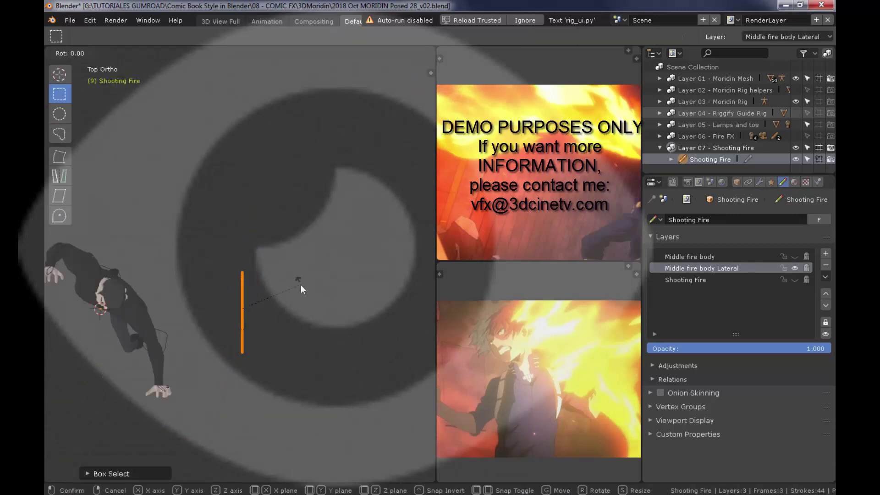
left_click(293, 336)
key("KP_1")
Step: Show the Middle fire body and Shooting Fire layers again, and save the file in Object Mode
left_click(795, 280)
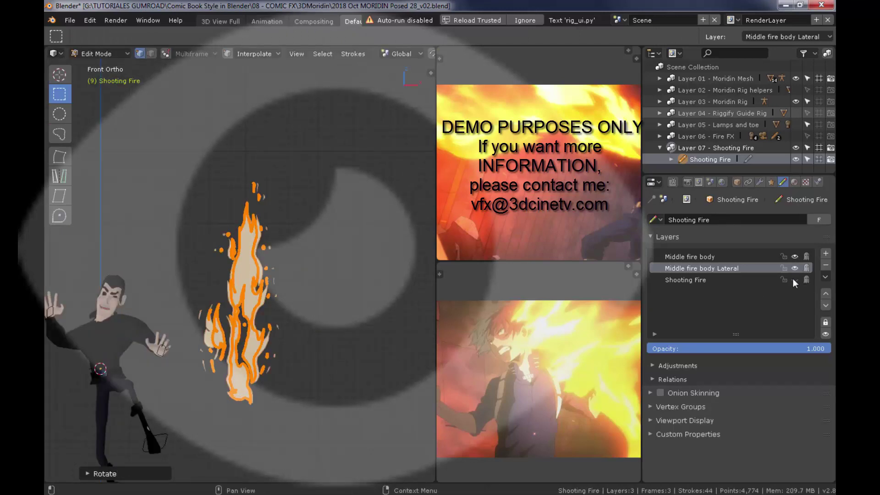
left_click(795, 257)
middle_click_drag(320, 270, 335, 284)
left_click(99, 54)
left_click(110, 68)
key("ctrl+s")
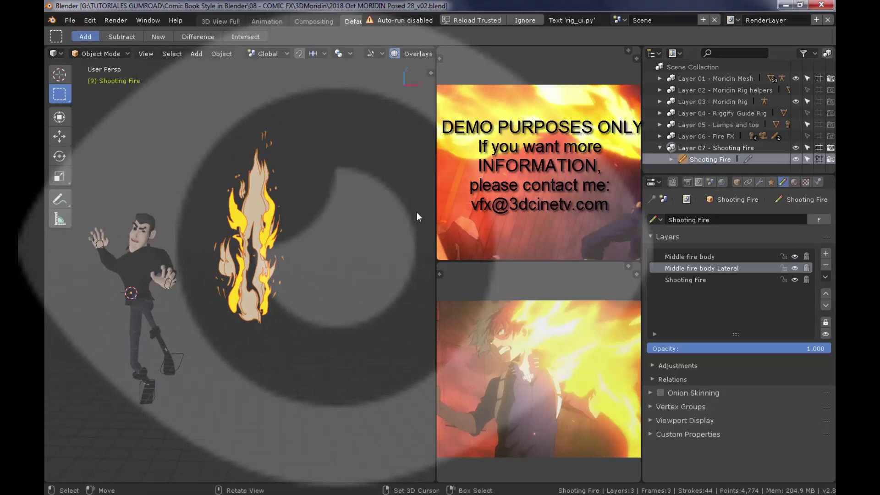
Step: Hide the 3D cursor overlay to expose the fire object's origin on the character's belt
middle_click_drag(202, 242, 261, 187, "shift")
scroll(191, 245, "up", 4)
scroll(229, 218, "down", 2)
middle_click_drag(228, 218, 219, 277)
scroll(353, 54, "down", 5)
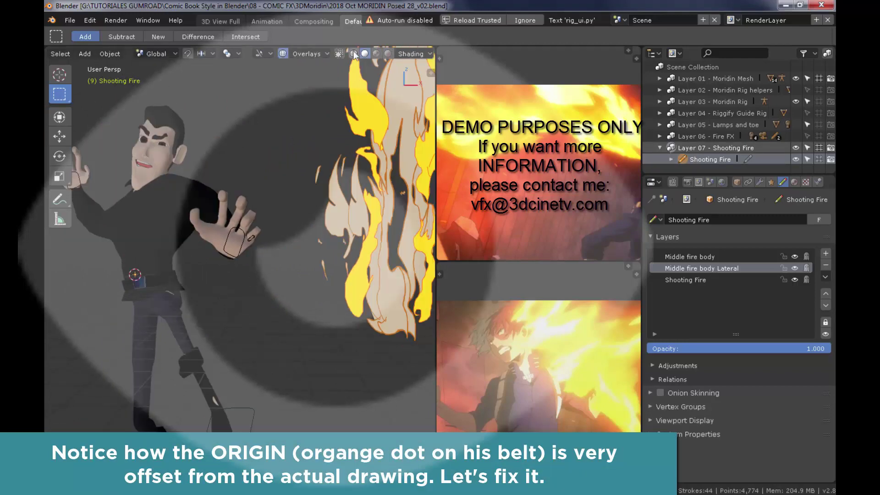
left_click(306, 54)
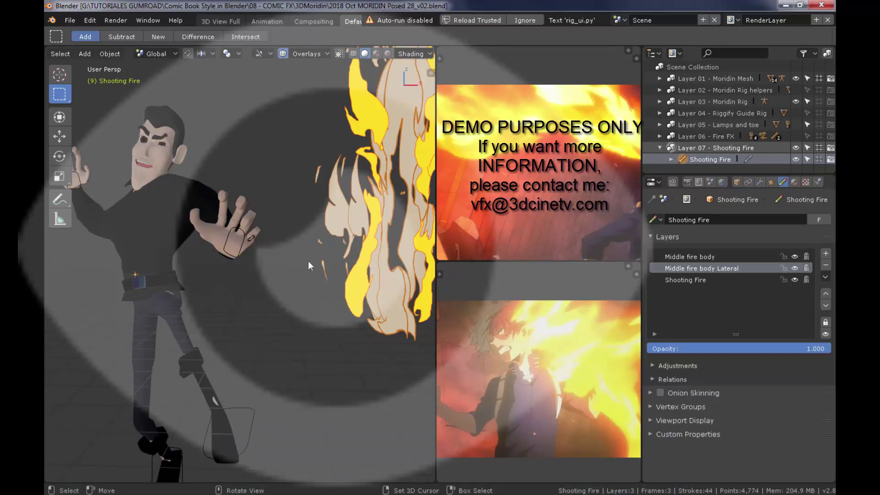
scroll(308, 261, "down", 3)
Step: Select the strokes of all fire layers in Edit Mode and reposition them so the column's base sits at the object's origin
key("KP_1")
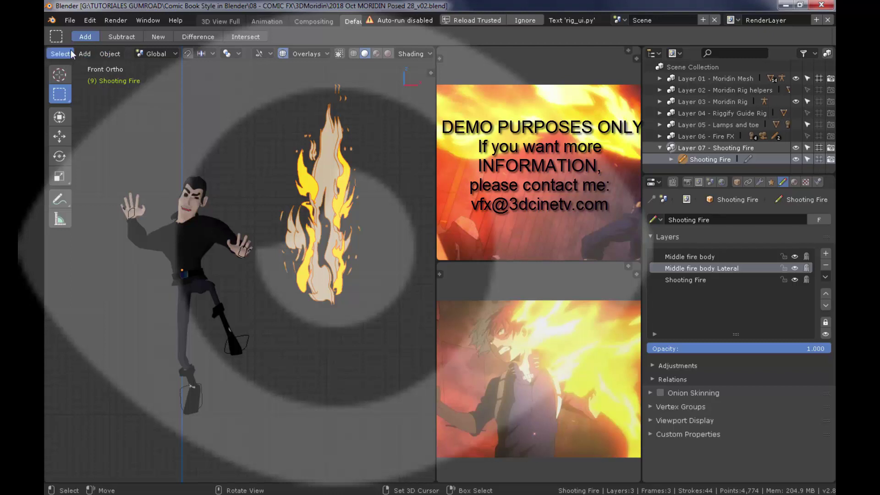
scroll(71, 52, "up", 3)
left_click(94, 54)
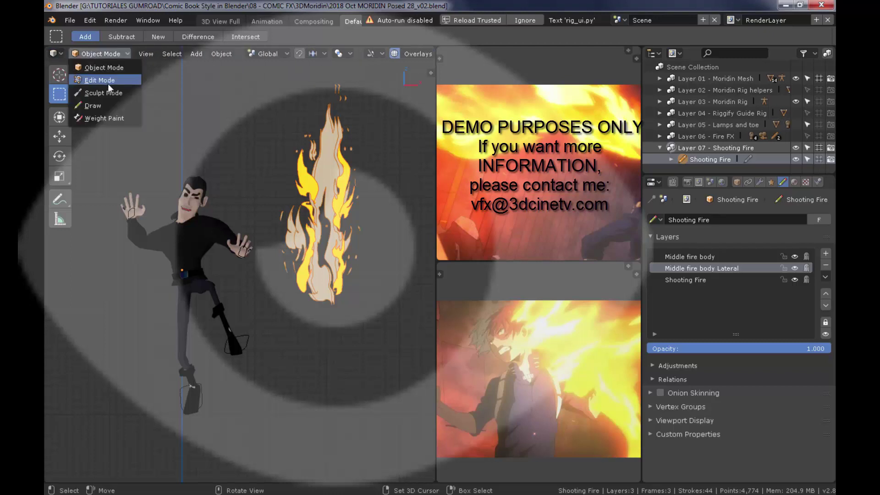
left_click(128, 81)
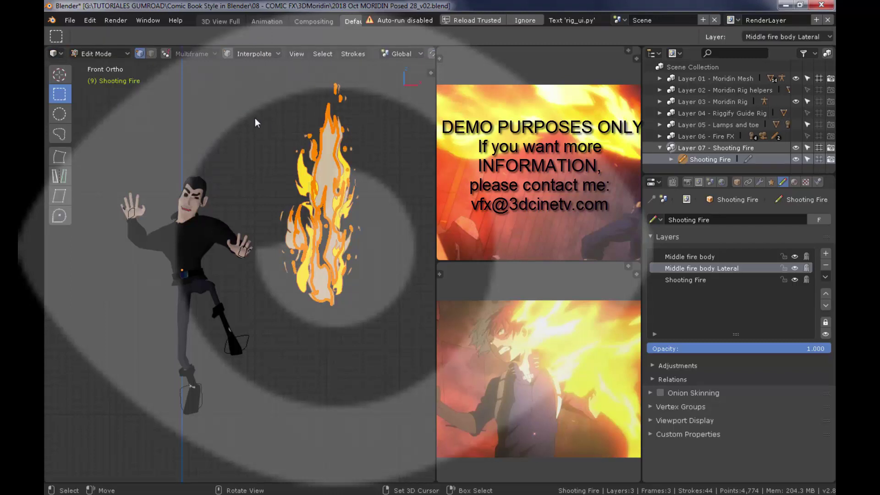
left_click(270, 121)
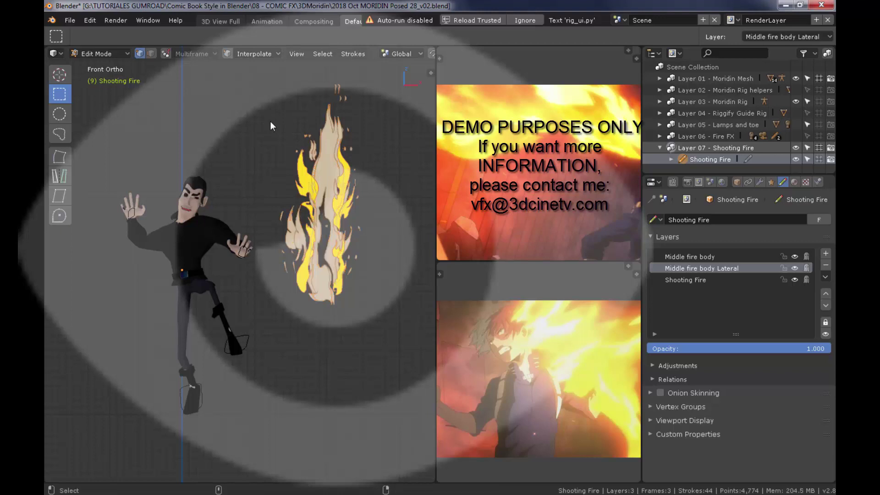
mouse_move(256, 67)
left_mouse_down()
mouse_move(287, 180)
mouse_move(393, 362)
left_mouse_up()
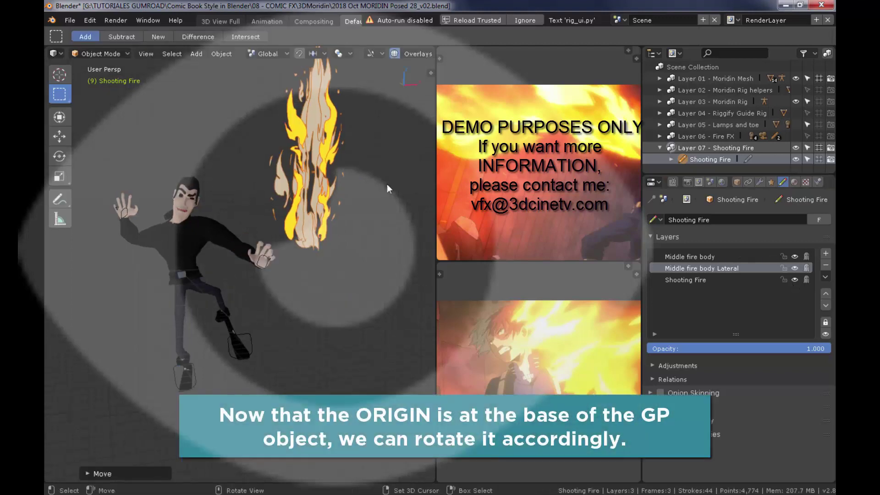
middle_click_drag(387, 188, 351, 236)
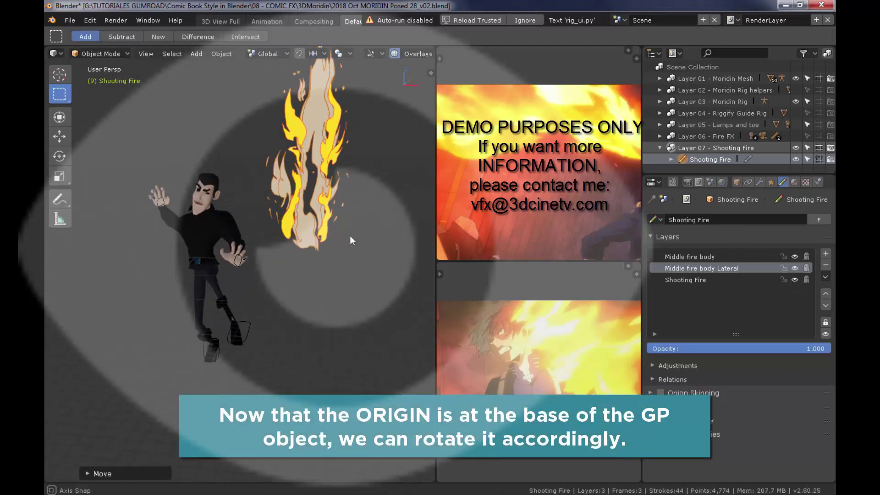
Step: Test rotating the fire object about its base, cancel the rotation, and move the column beside the character's left hand
key("r")
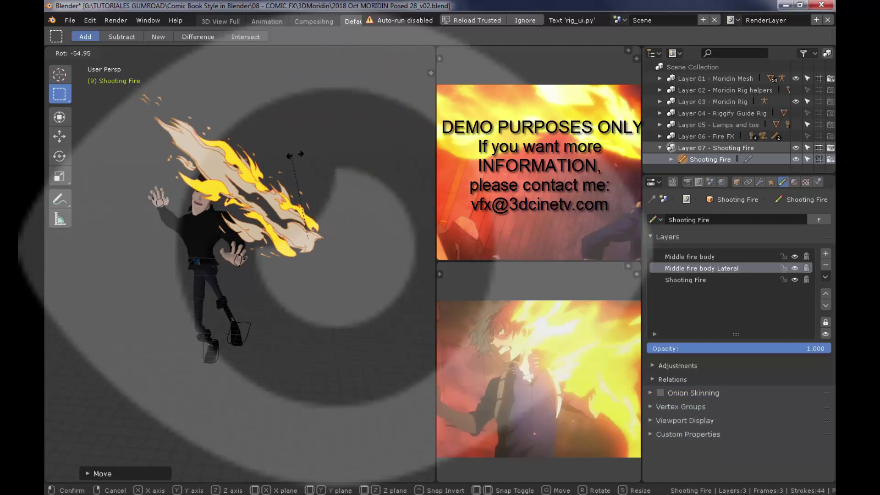
right_click(355, 167)
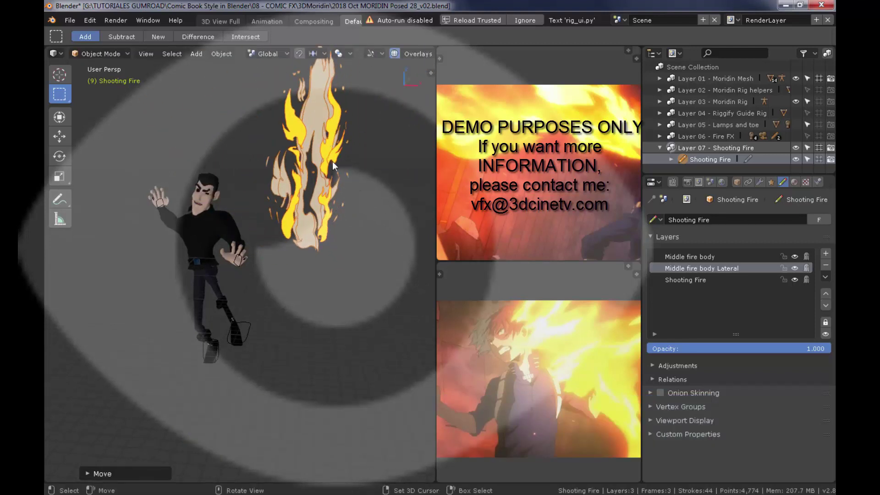
key("g")
left_click(296, 206)
mouse_move(289, 236)
middle_mouse_down()
mouse_move(329, 241)
mouse_move(294, 244)
middle_mouse_up()
Step: Duplicate the fire object, naming the original "Shooting Fire L" and the copy "Shooting Fire R"
key("shift+d")
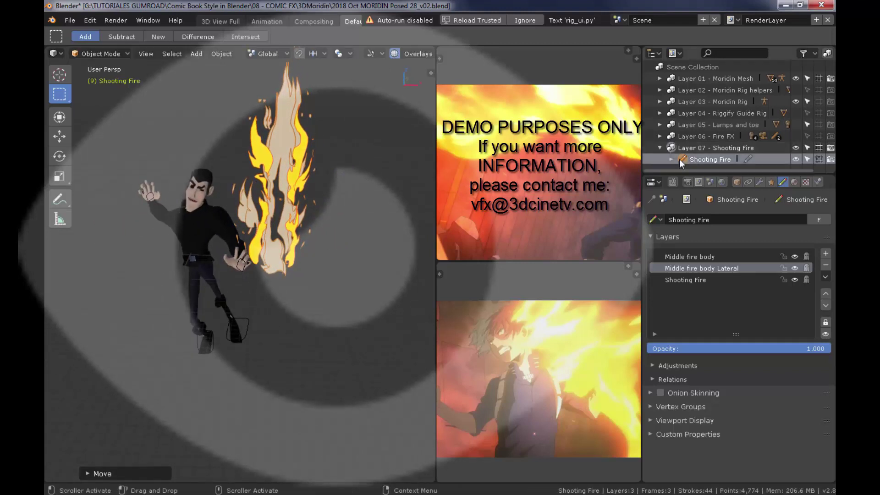
left_click(350, 306)
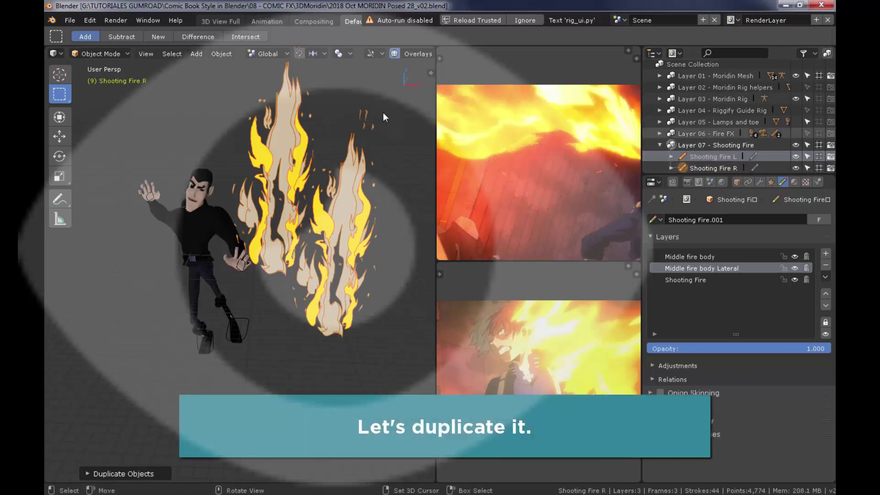
left_click(276, 219)
key("g")
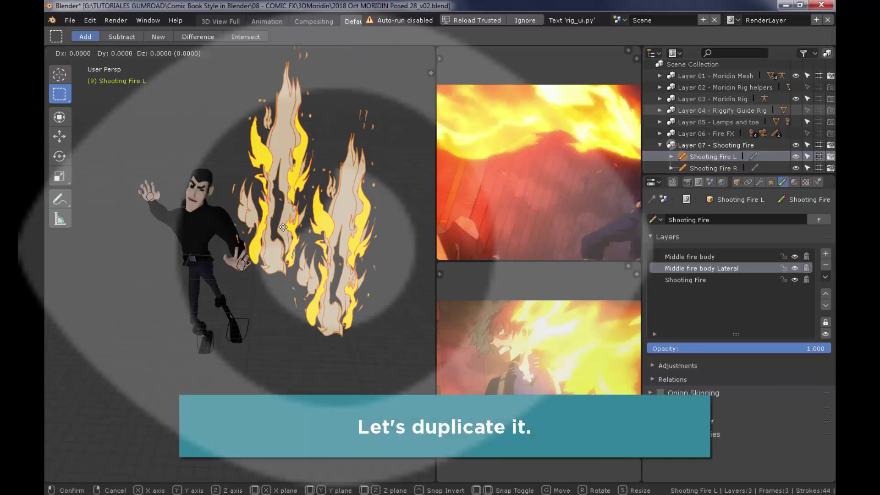
right_click(277, 220)
Step: Move and trackball-rotate Shooting Fire L so its base wraps the character's left hand and the flame shoots forward
middle_click_drag(277, 220, 320, 229)
key("r")
key("r")
left_click(312, 271)
key("g")
left_click(301, 266)
key("g")
left_click(293, 227)
key("r")
key("r")
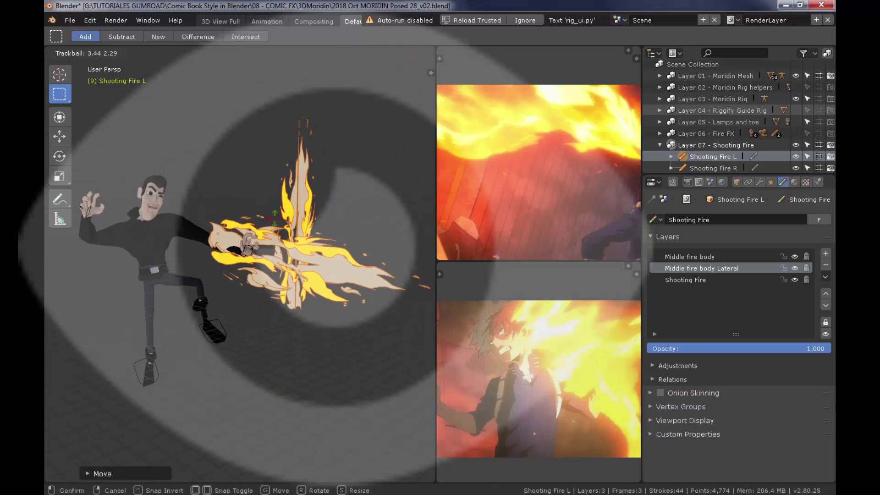
left_click(305, 196)
Step: Move Shooting Fire R onto the character's right hand and trackball-rotate it to shoot forward from the palm
left_click(714, 168)
middle_click_drag(370, 182, 348, 234)
key("g")
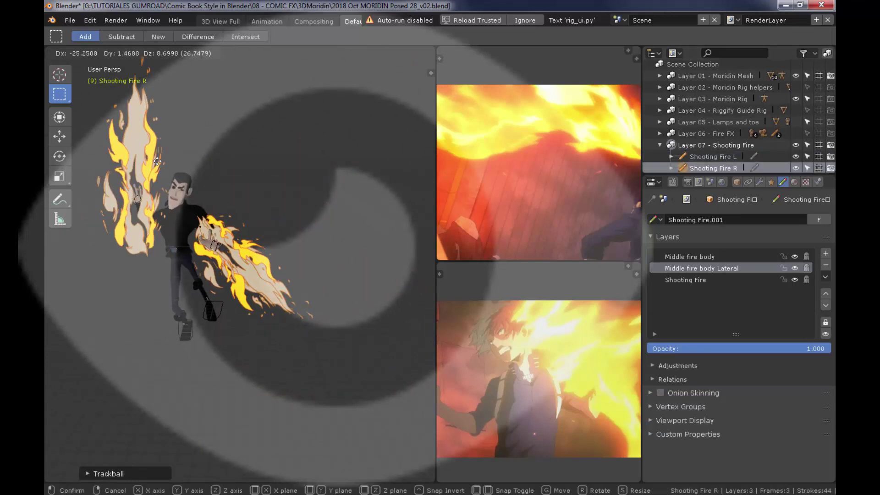
left_click(238, 215)
middle_click_drag(238, 215, 251, 181)
key("r")
key("r")
left_click(270, 202)
key("g")
left_click(266, 220)
middle_click_drag(301, 225, 340, 170)
key("g")
left_click(293, 192)
Step: Rotate Shooting Fire R about the global Z axis and refine its aim with the Rotate tool to match the other flame
key("r")
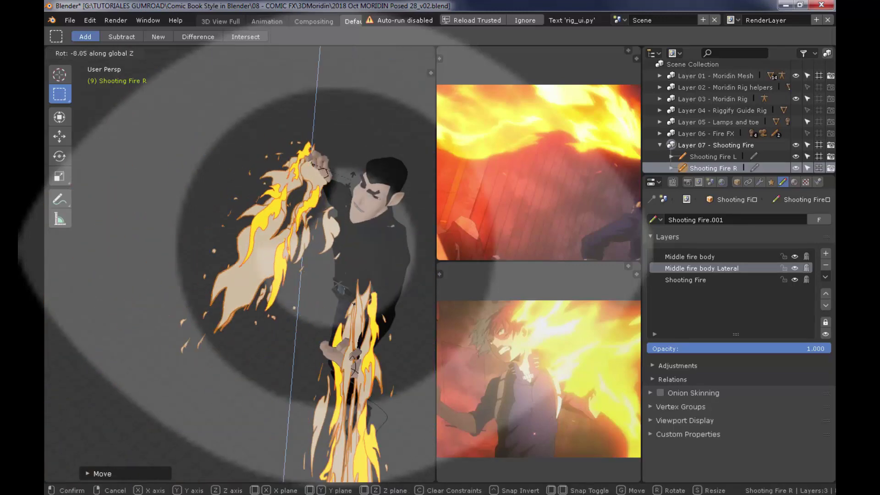
left_click(335, 150)
left_click(60, 158)
left_click_drag(315, 166, 344, 174)
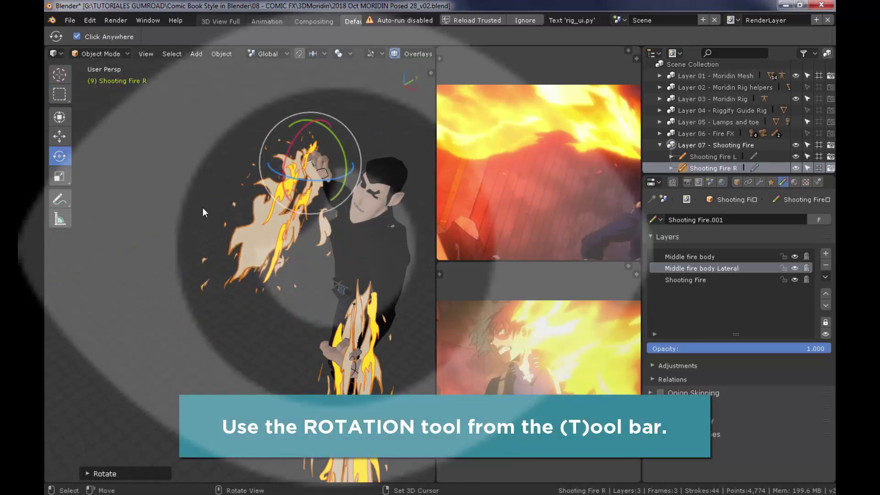
middle_click_drag(203, 208, 321, 183)
middle_click_drag(325, 138, 408, 190, "shift")
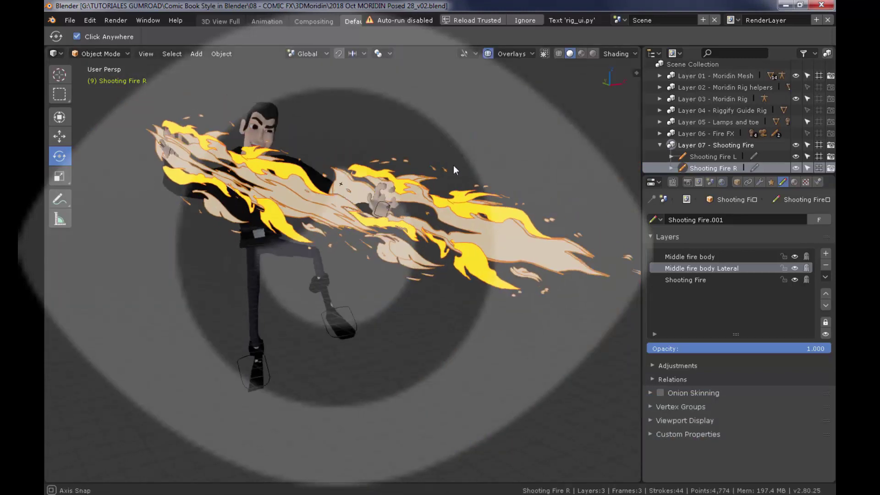
Step: Enlarge the Outliner area and switch the Shooting Fire R object to Draw mode
left_click(722, 171)
left_click(101, 54)
left_click(97, 104)
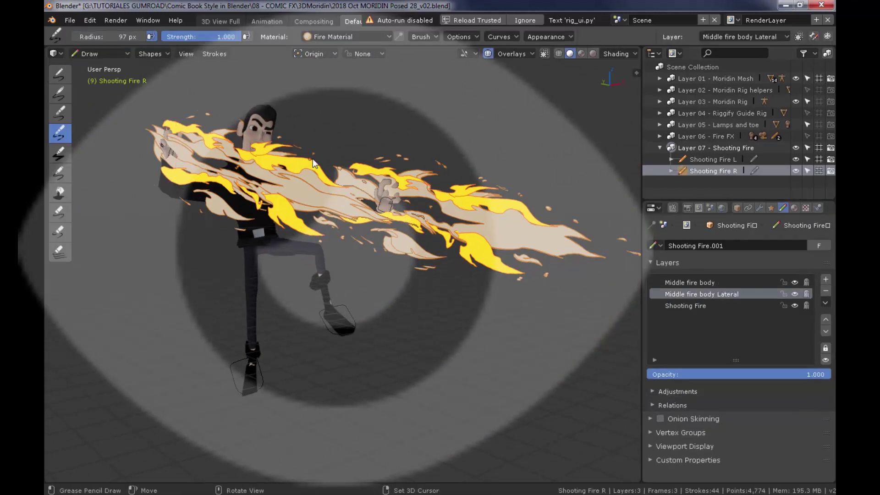
Step: Switch Shooting Fire R to Object Mode and scale it down with the Scale tool around the raised hand
mouse_move(314, 163)
middle_mouse_down()
mouse_move(350, 131)
mouse_move(341, 130)
middle_mouse_up()
left_click(100, 54)
left_click(100, 67)
left_click(59, 176)
left_click_drag(205, 147, 172, 139)
key("ctrl+z")
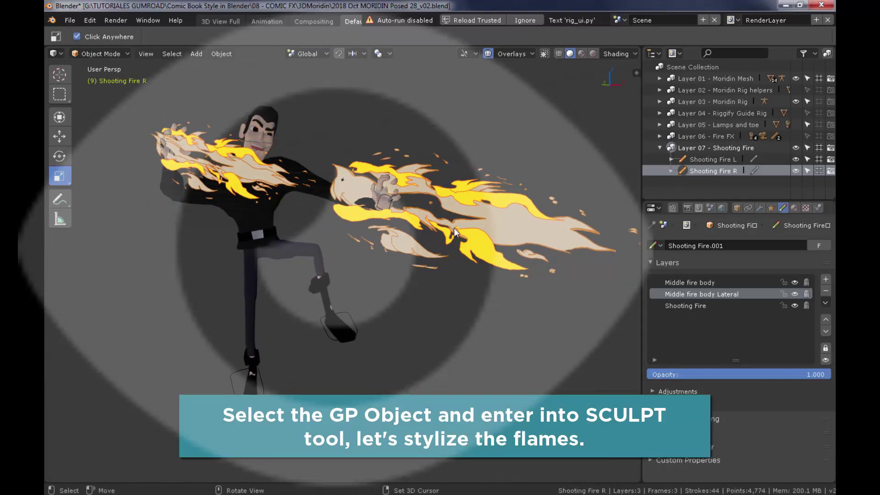
Step: Enter Sculpt Mode on Shooting Fire R and reshape its flames using the Push brush with a radius of 107 px
left_click(117, 53)
left_click(103, 92)
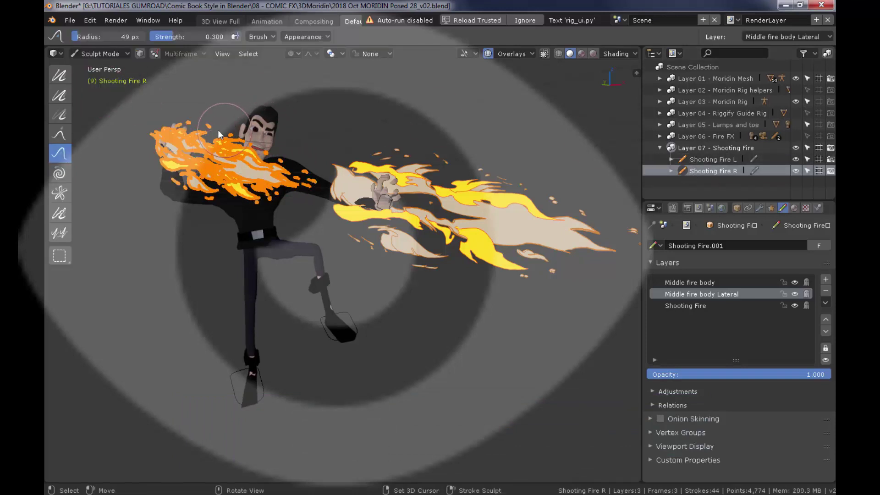
key("f")
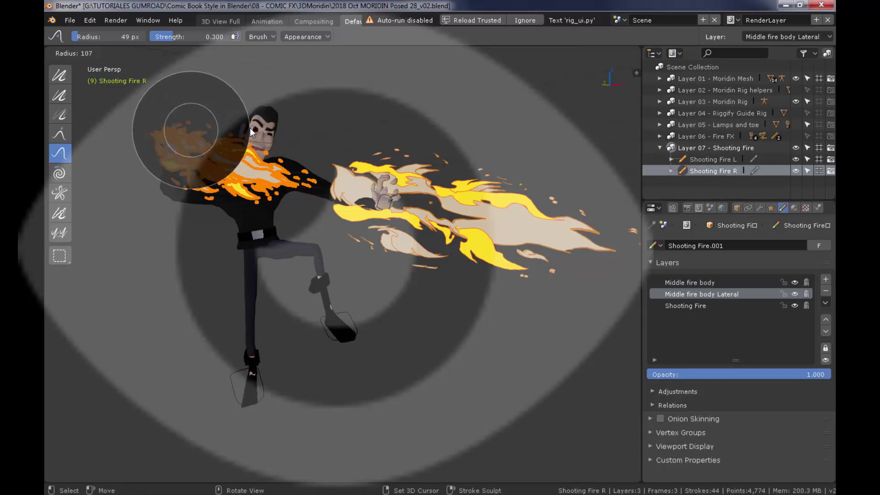
left_click(259, 131)
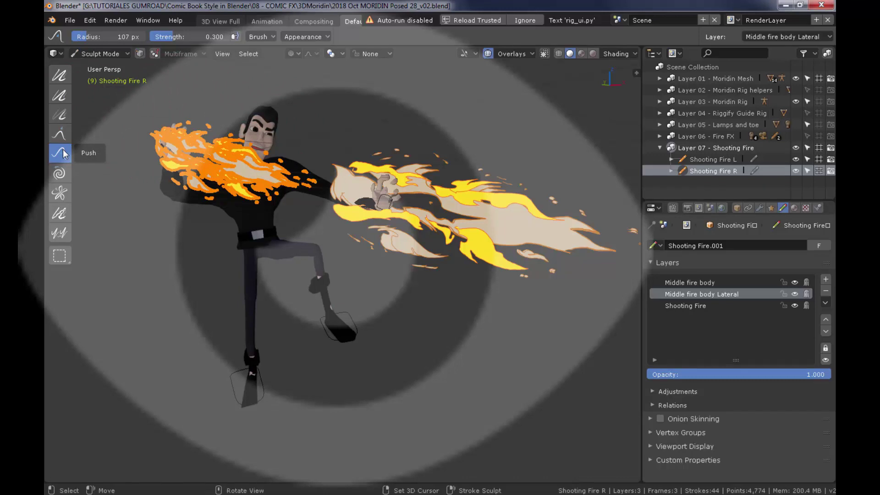
mouse_move(229, 135)
left_mouse_down()
mouse_move(235, 147)
mouse_move(272, 136)
mouse_move(260, 151)
mouse_move(210, 133)
mouse_move(208, 122)
left_mouse_up()
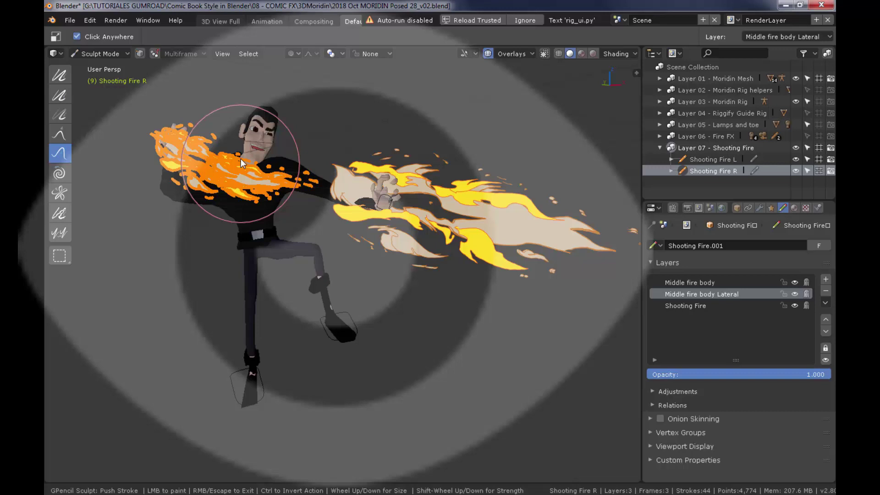
mouse_move(240, 158)
left_mouse_down()
mouse_move(219, 112)
mouse_move(242, 196)
mouse_move(235, 162)
left_mouse_up()
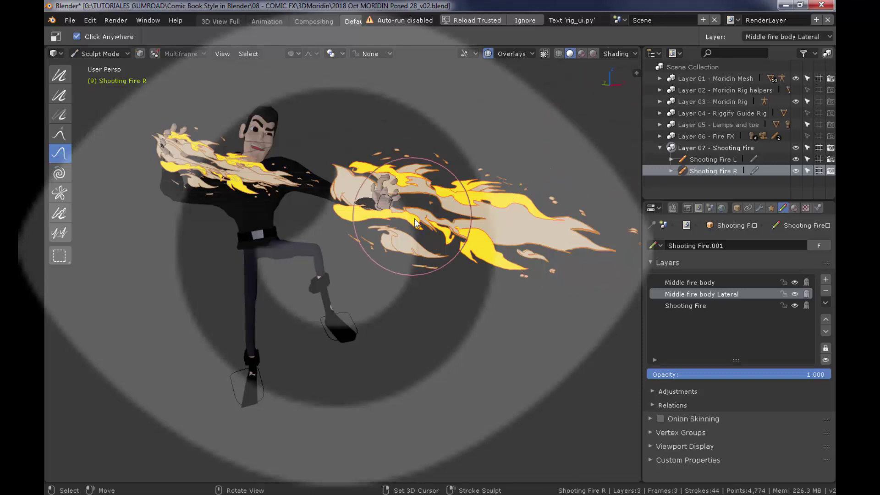
Step: Return Shooting Fire R to Object Mode and save the file
left_click(104, 54)
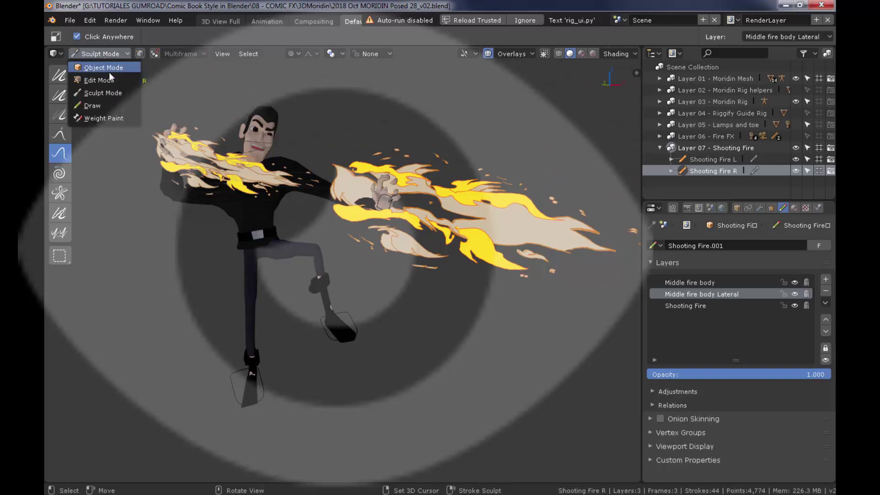
left_click(109, 72)
key("ctrl+s")
left_click(437, 100)
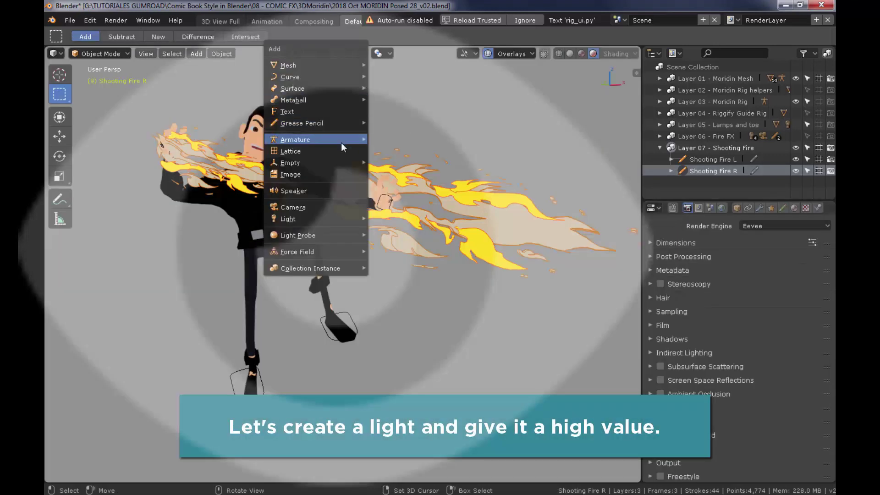
Step: Add a point light and move it above the outstretched hand's flame, at about X 11.4, Y -14.6, Z 9.2
mouse_move(335, 220)
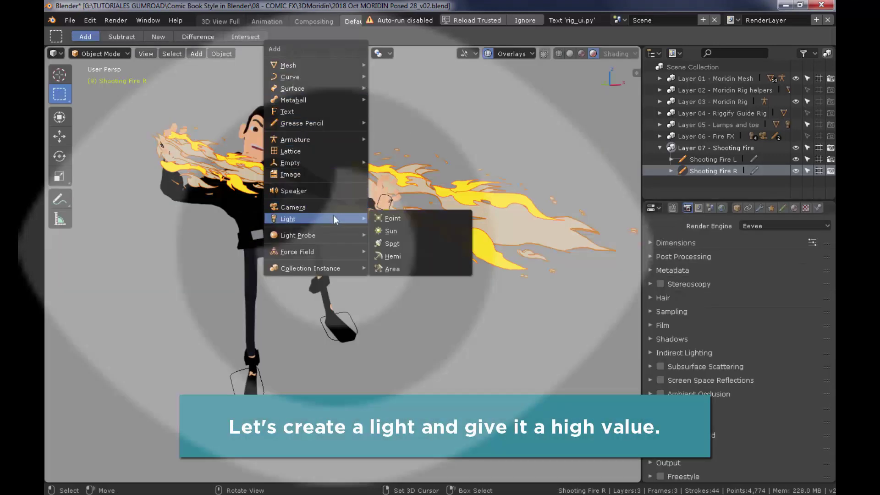
left_click(408, 217)
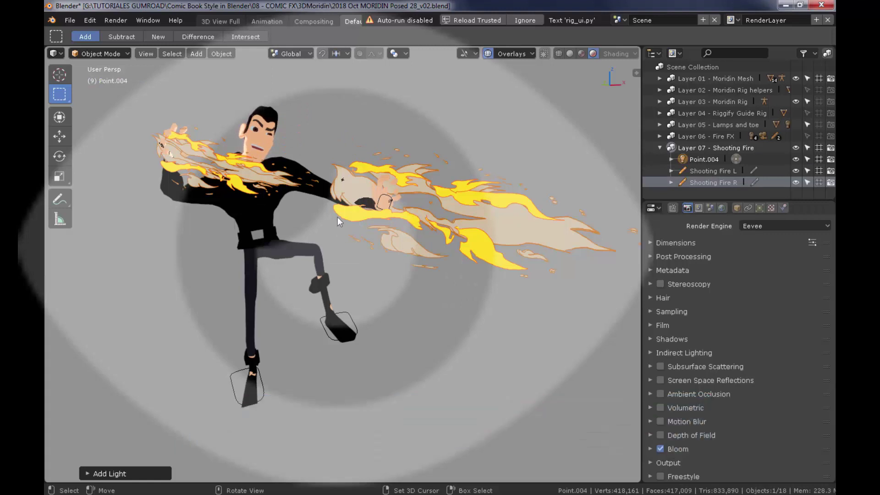
key("g")
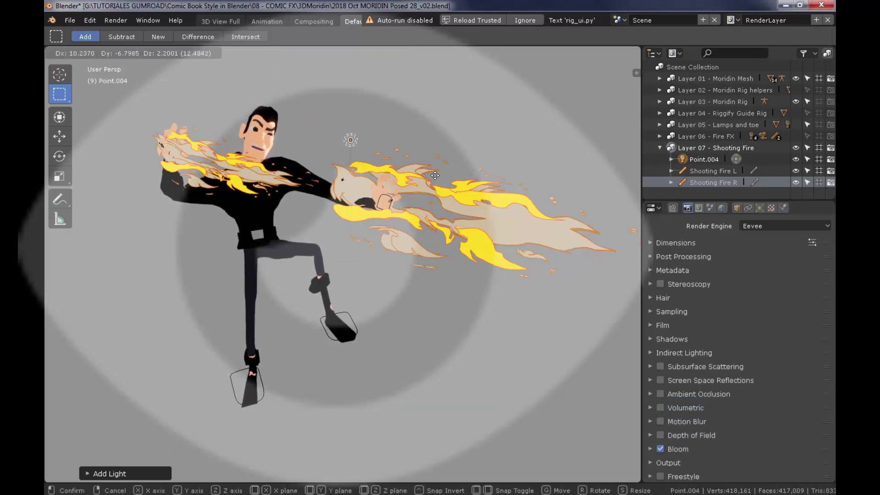
left_click(435, 175)
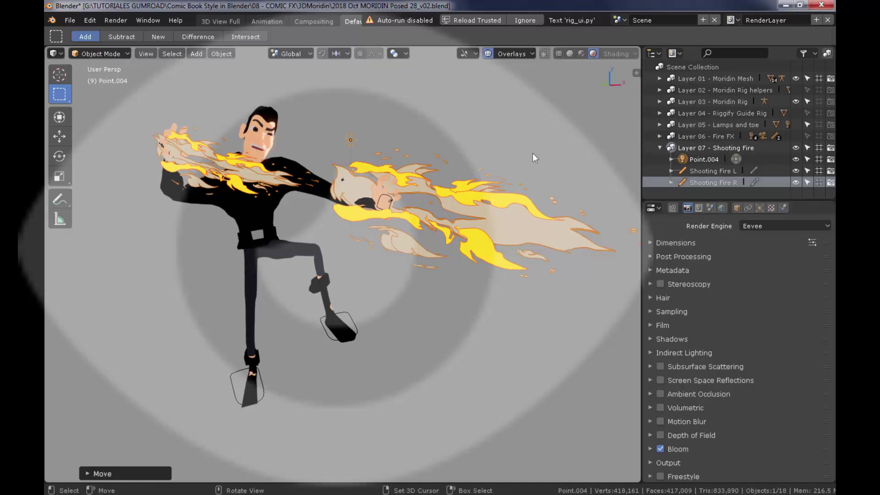
middle_click_drag(474, 149, 411, 194)
key("g")
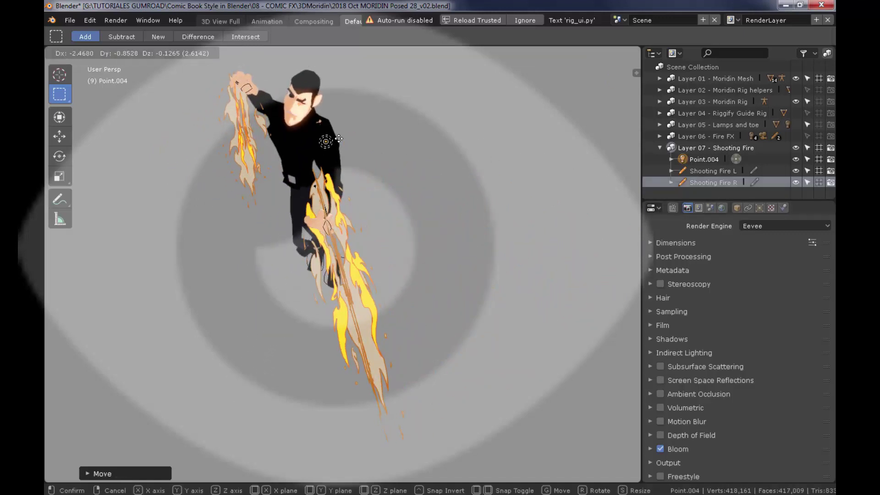
left_click(332, 155)
middle_click_drag(331, 155, 417, 199)
key("g")
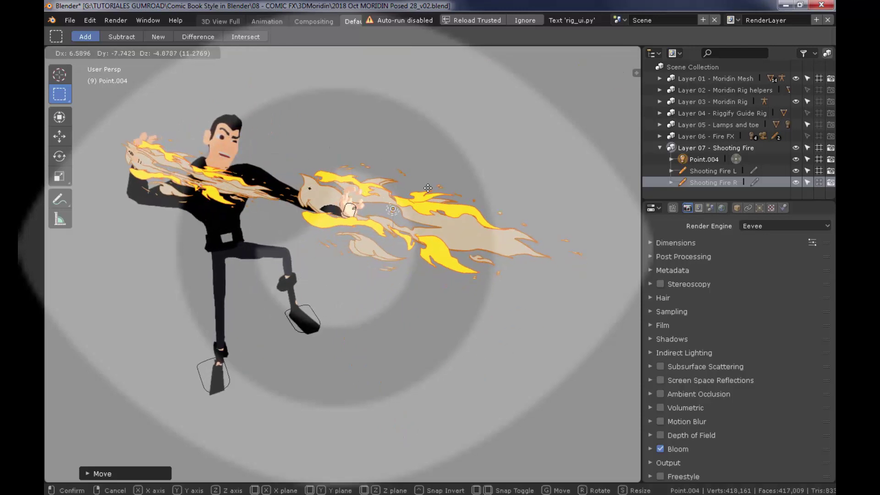
left_click(429, 125)
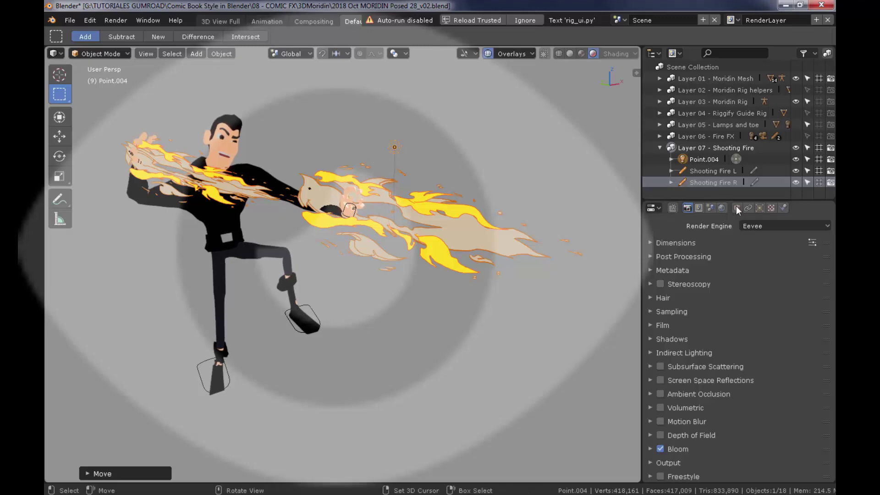
Step: Set the point light's energy to 50
left_click(759, 208)
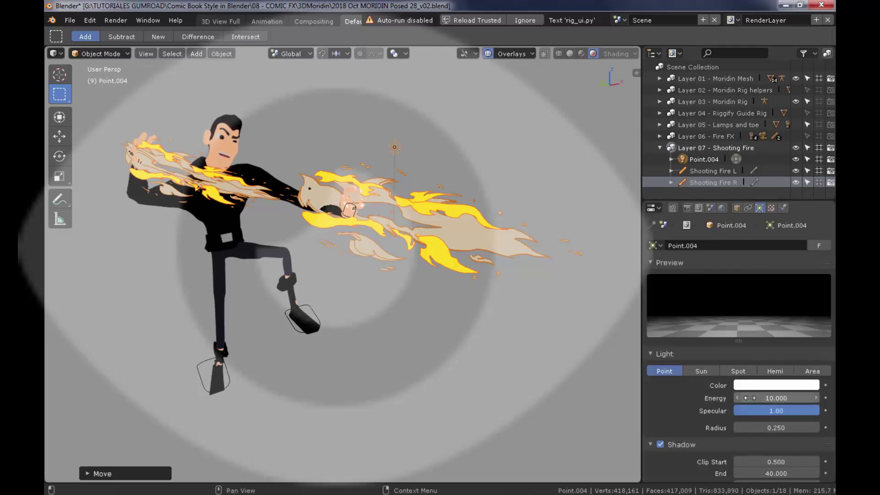
scroll(750, 398, "down", 2)
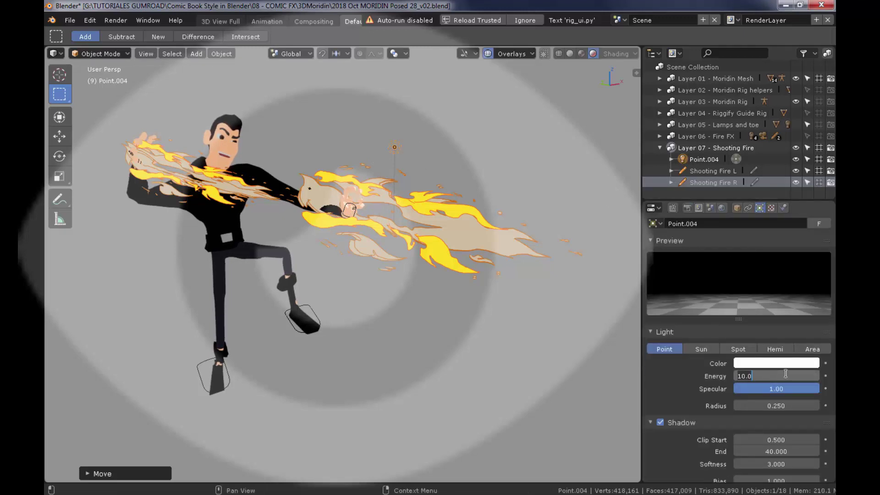
left_click(786, 374)
type("50")
key("Return")
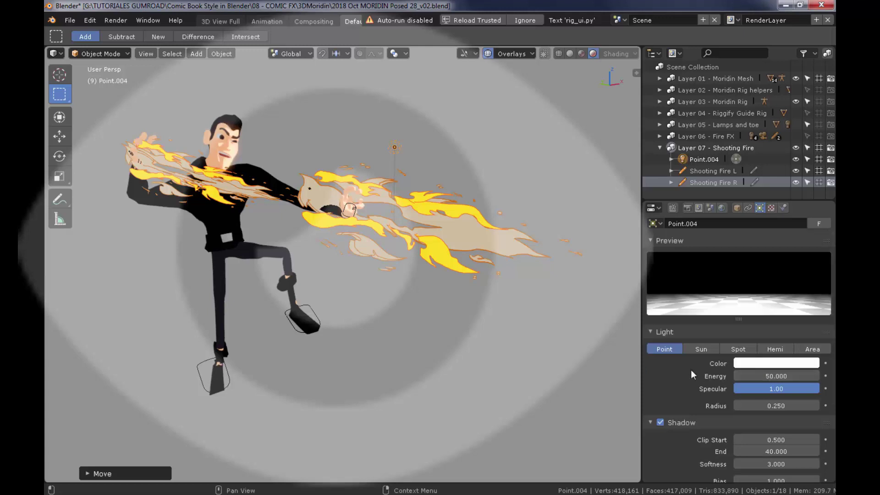
Step: Add a Hue/Saturation modifier to Shooting Fire L and set its saturation to 1.526
left_click(508, 230)
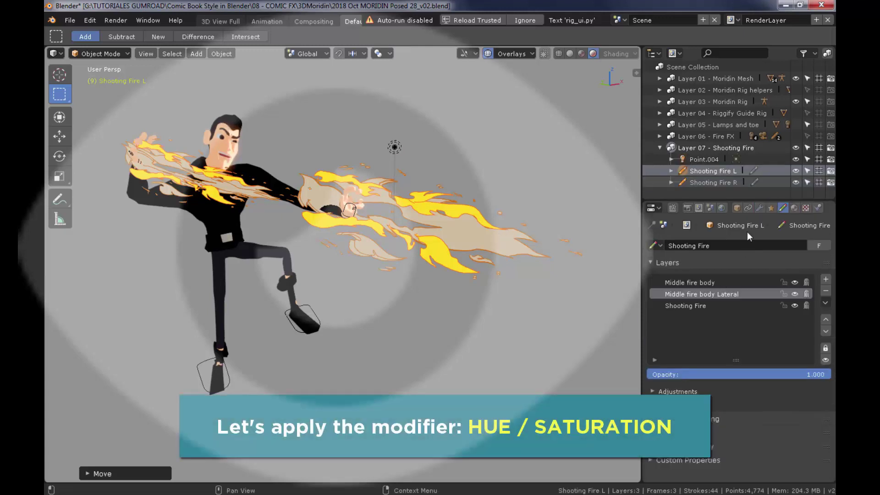
left_click(760, 207)
left_click(729, 246)
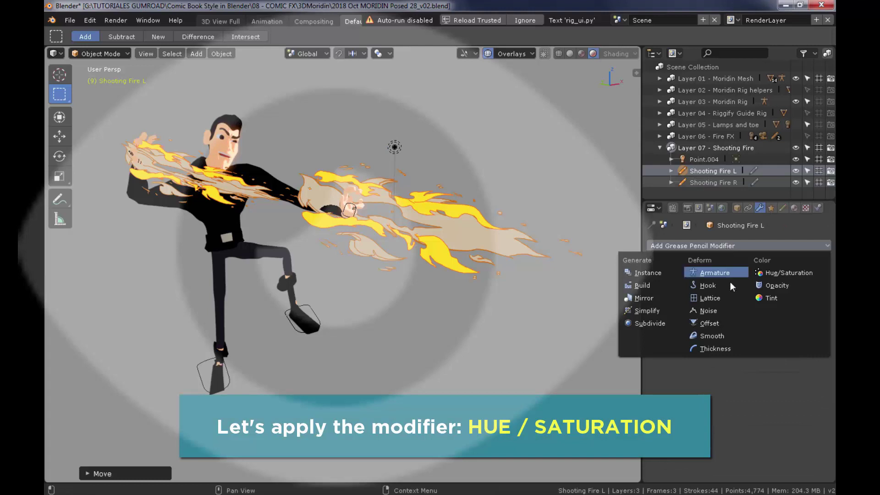
left_click(794, 274)
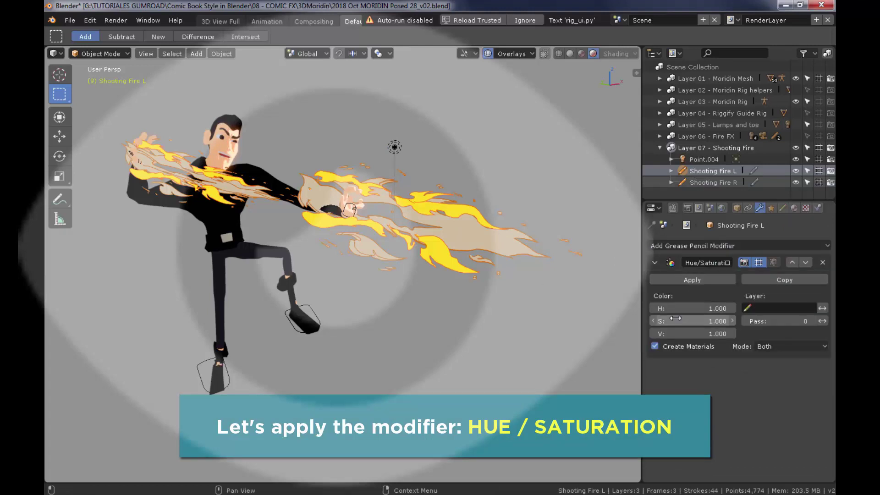
left_click_drag(674, 321, 693, 329)
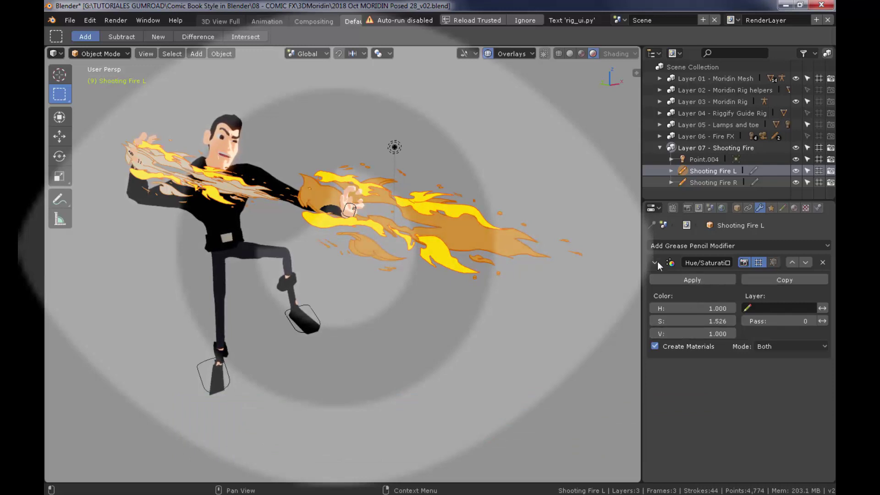
Step: Add an Opacity modifier to Shooting Fire L, lower its factor to 0.877 and collapse the modifier
left_click(725, 246)
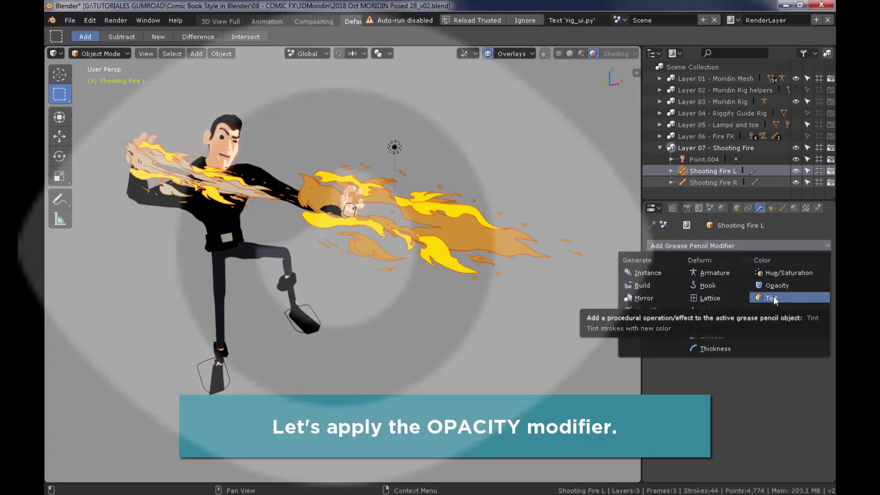
left_click(779, 286)
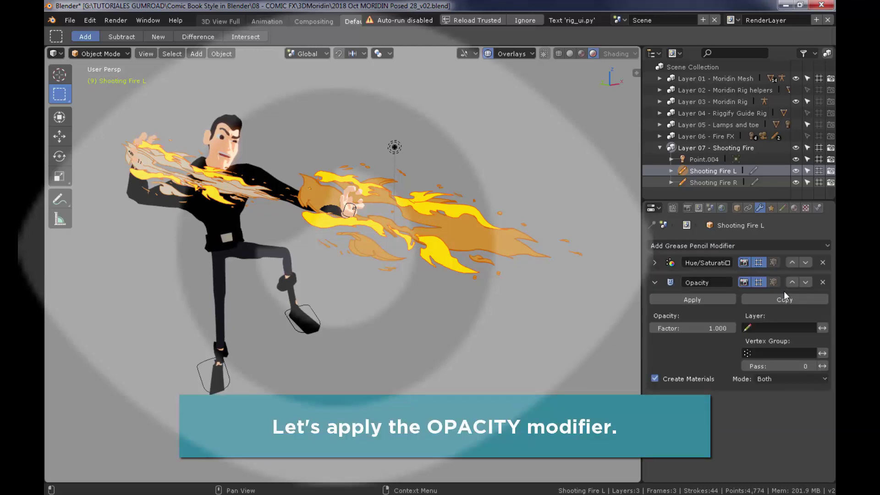
left_click_drag(665, 327, 699, 327)
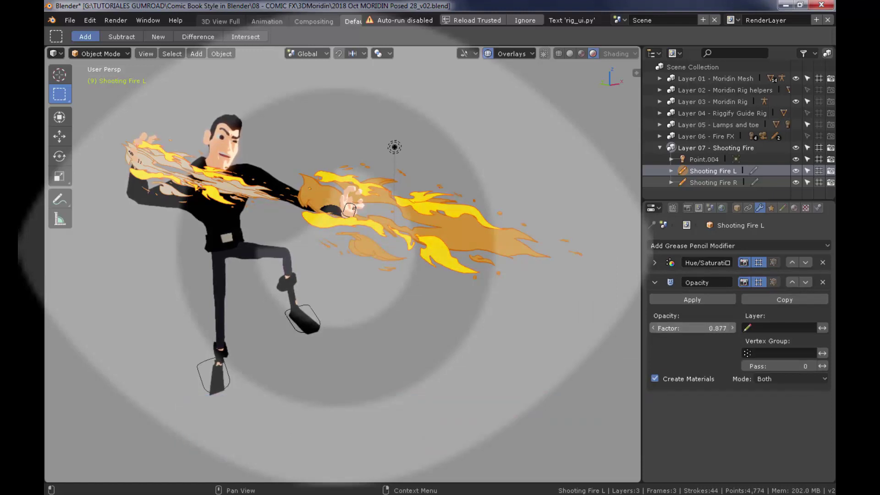
left_click(654, 282)
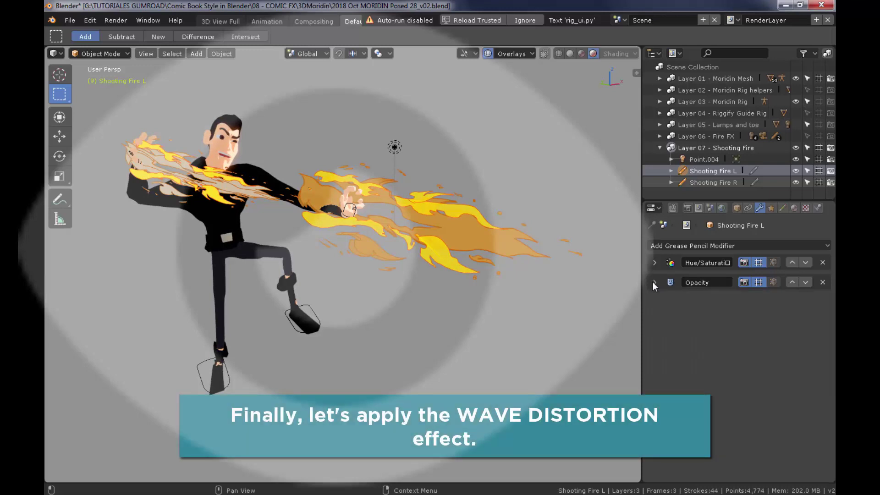
Step: Add a Wave Distortion effect to Shooting Fire L with amplitude 8.6, period 27.5 and phase 1.3
left_click(772, 208)
left_click(726, 246)
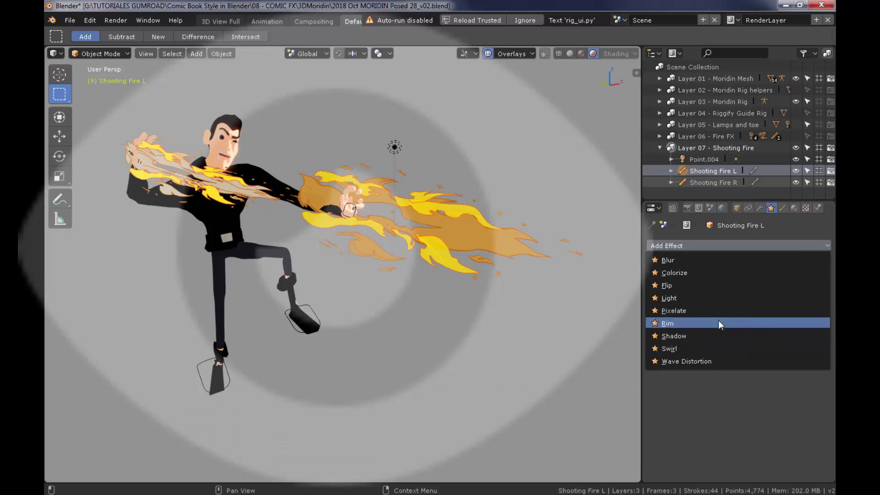
left_click(708, 363)
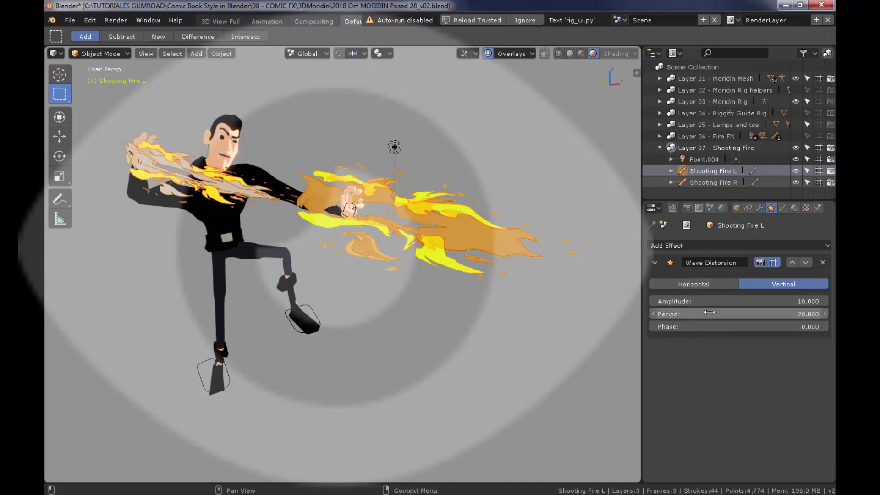
mouse_move(738, 301)
left_mouse_down()
mouse_move(772, 301)
mouse_move(715, 301)
mouse_move(761, 314)
mouse_move(748, 314)
left_mouse_up()
left_click_drag(693, 328, 709, 330)
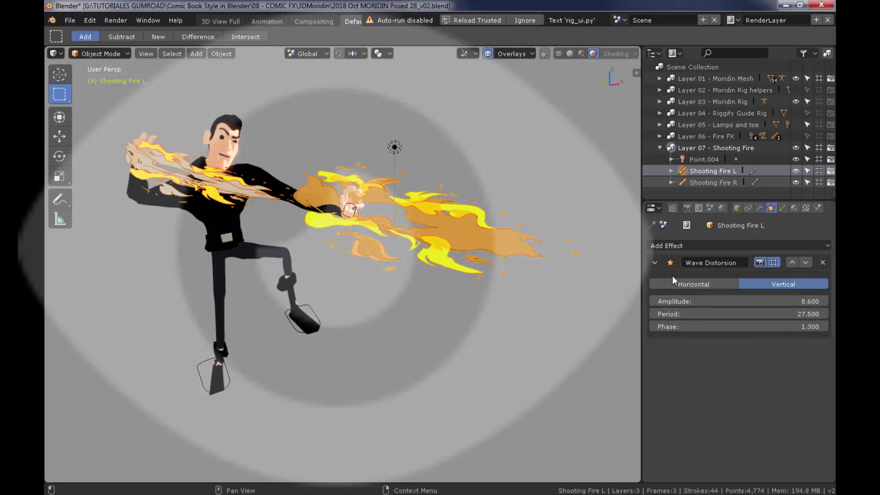
Step: Duplicate the point light, move the copy beside the torso to about X -5.1, Y 1.0, Z 3.3, and collapse the Shooting Fire collection
left_click(395, 147)
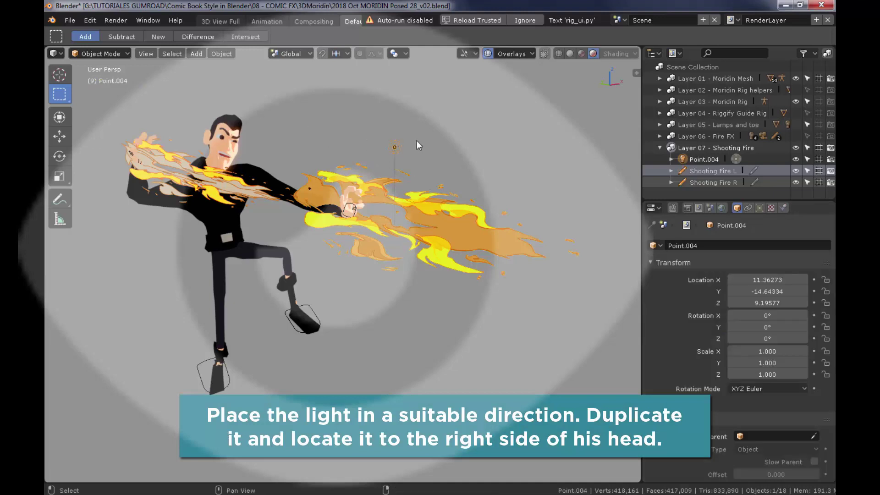
key("shift+d")
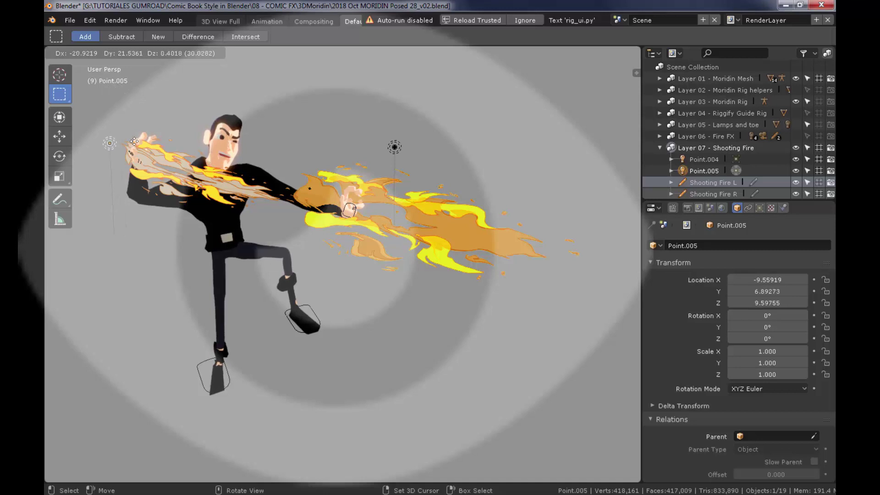
key("Escape")
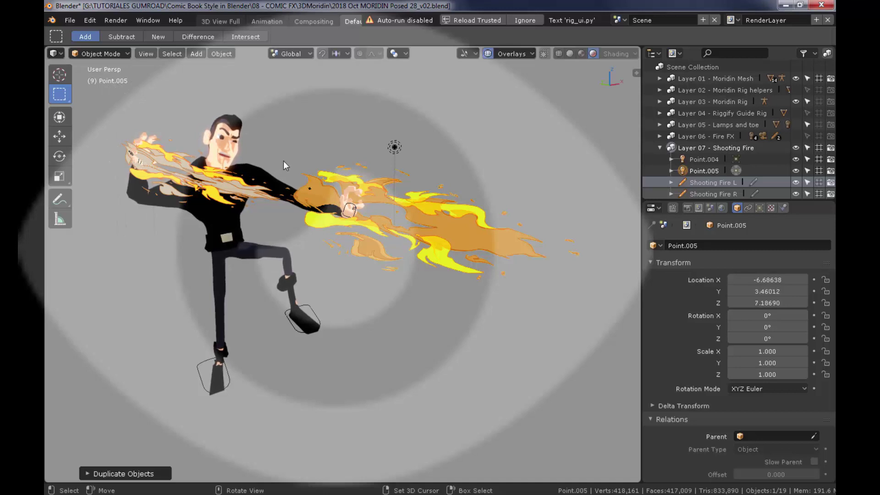
key("g")
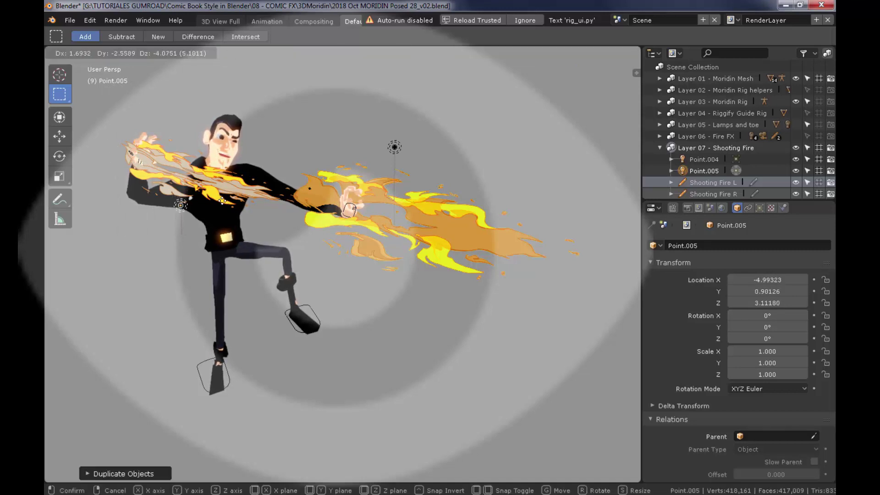
left_click(221, 199)
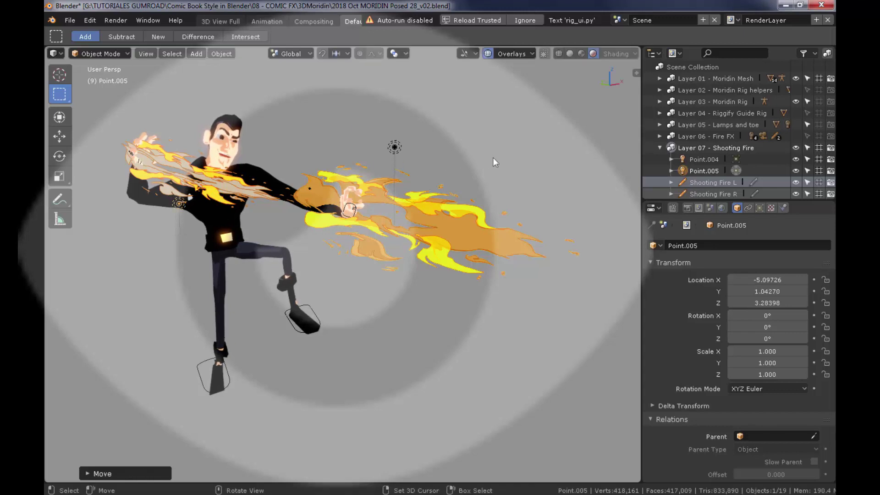
left_click(660, 148)
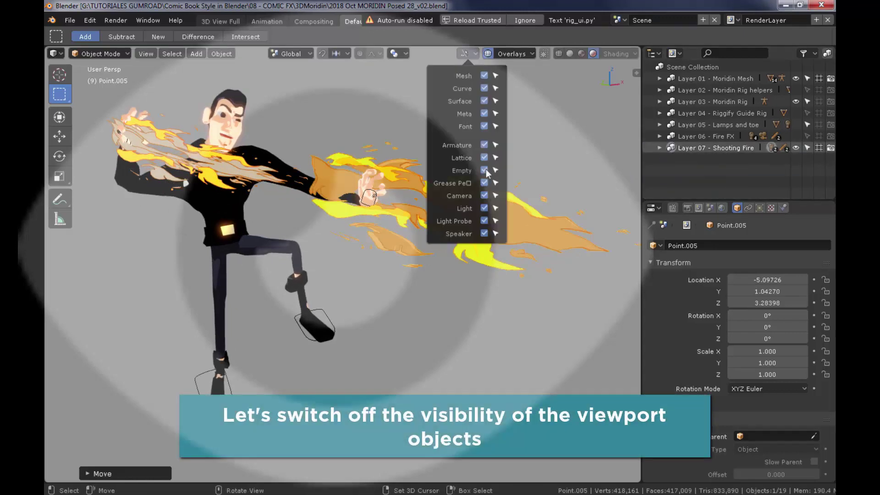